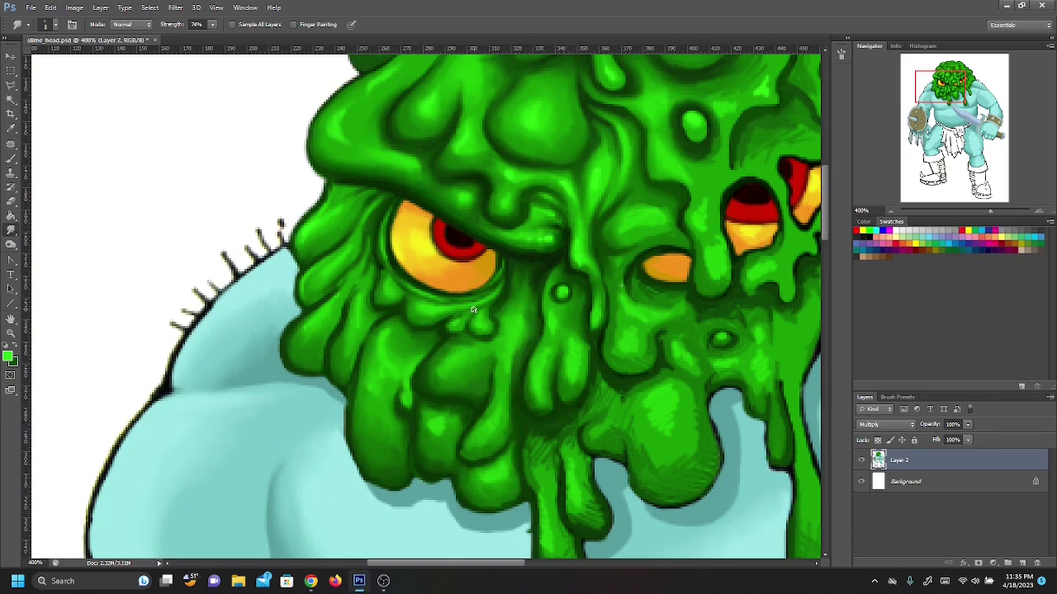
- Smudge the rough shading on the central lower slime drips and around the small bump beneath the eyes into smooth gradients
left_click_drag(530, 530, 555, 408)
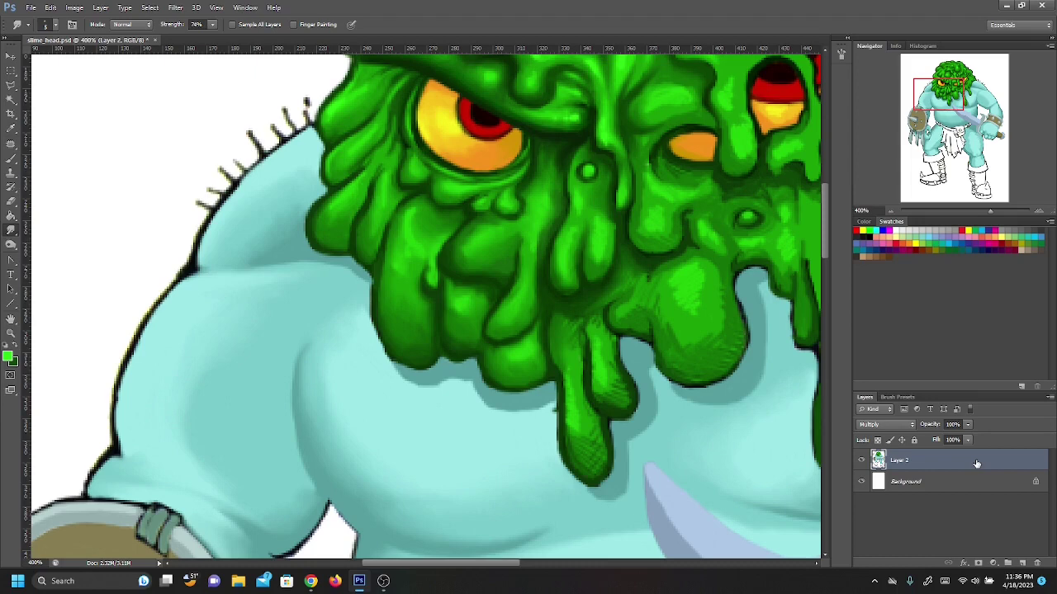
mouse_move(567, 438)
left_mouse_down()
mouse_move(576, 463)
mouse_move(561, 449)
mouse_move(591, 476)
mouse_move(602, 465)
mouse_move(609, 478)
mouse_move(591, 425)
left_mouse_up()
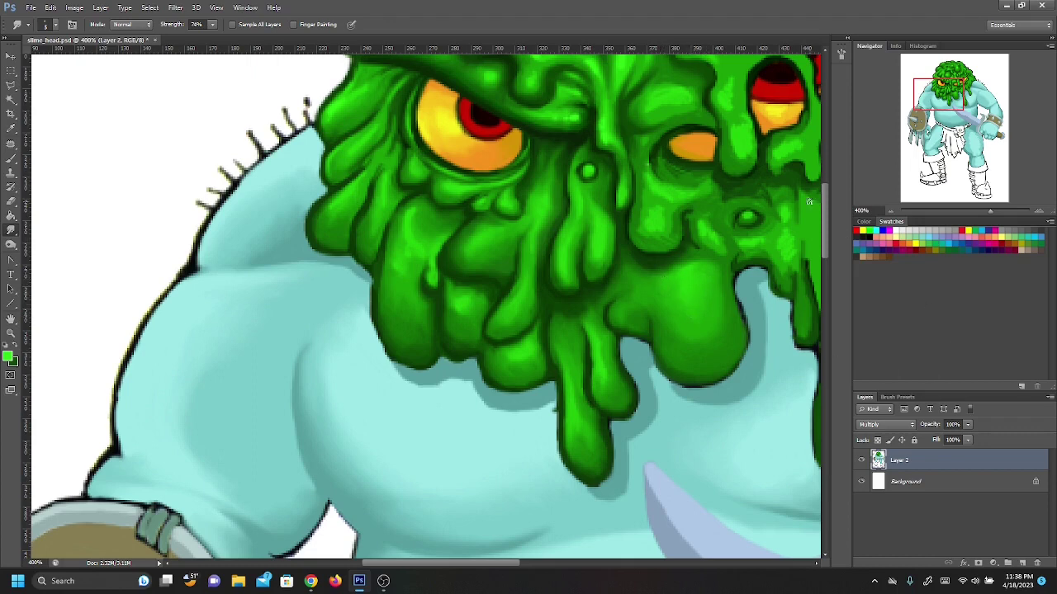
left_click_drag(926, 99, 941, 93)
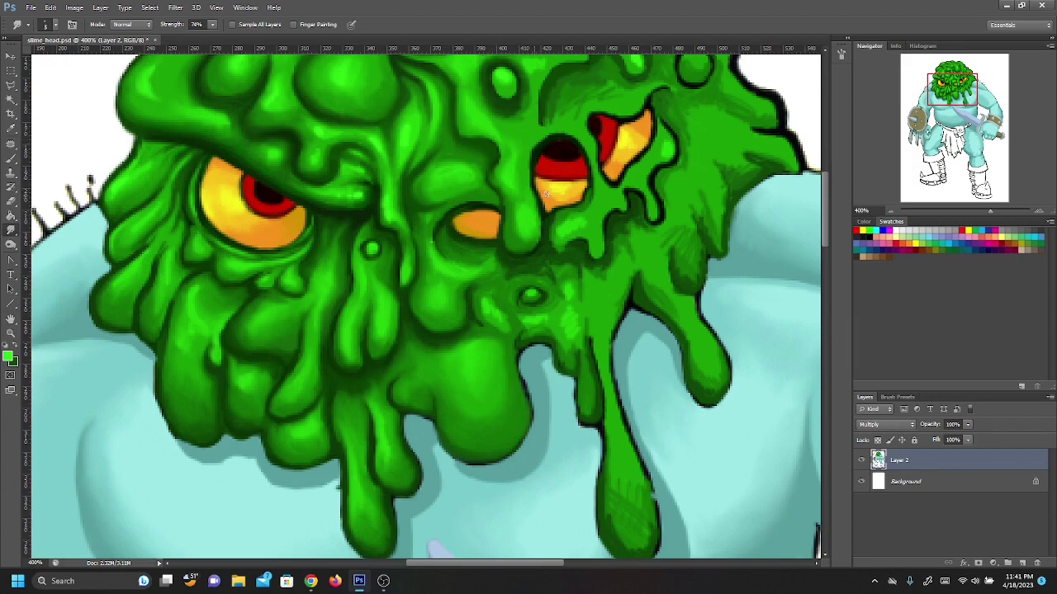
left_click(958, 91)
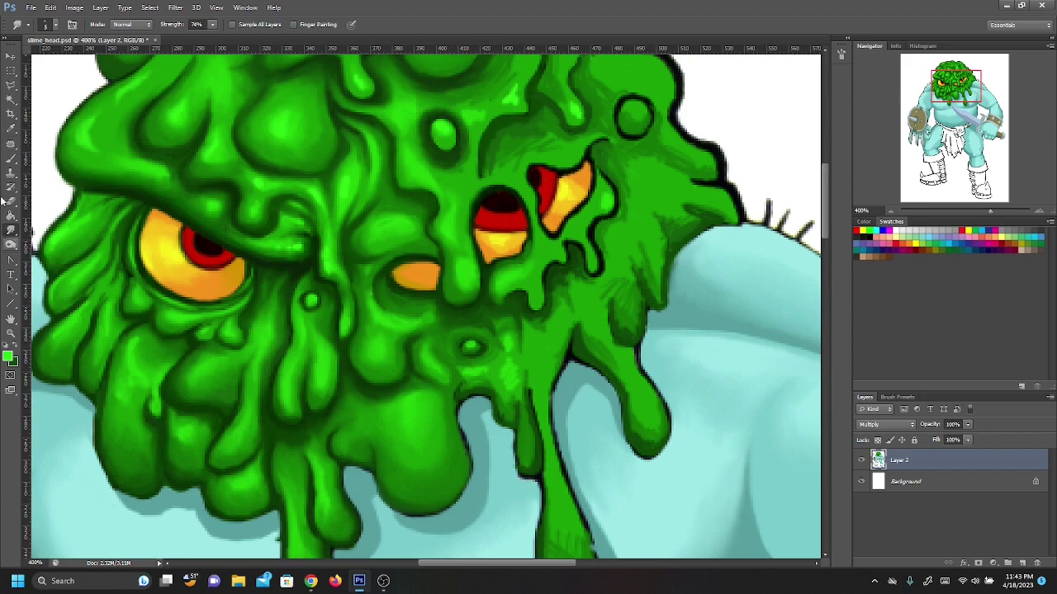
left_click(13, 160)
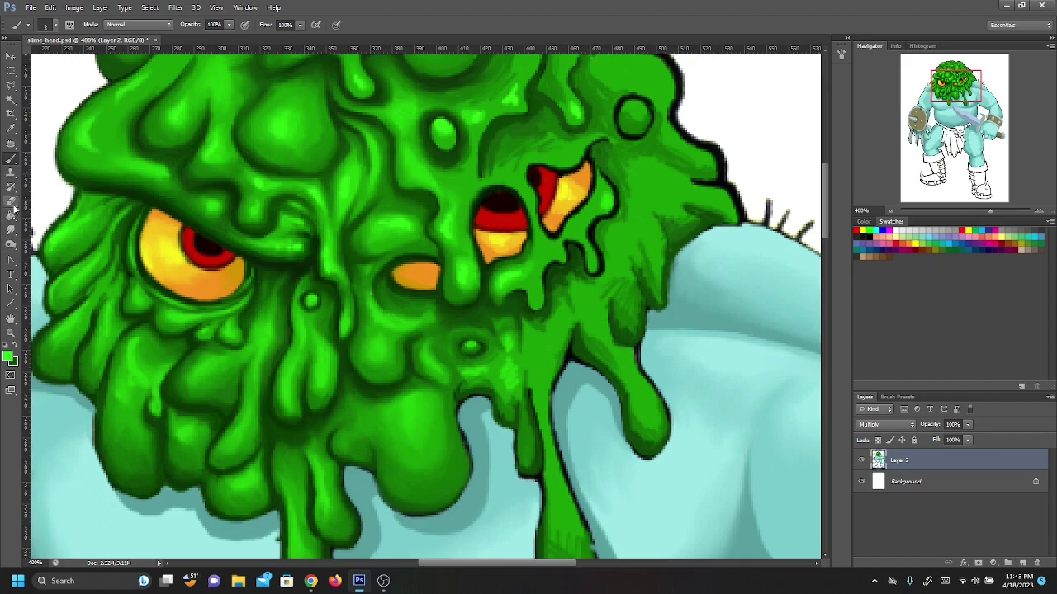
left_click(11, 231)
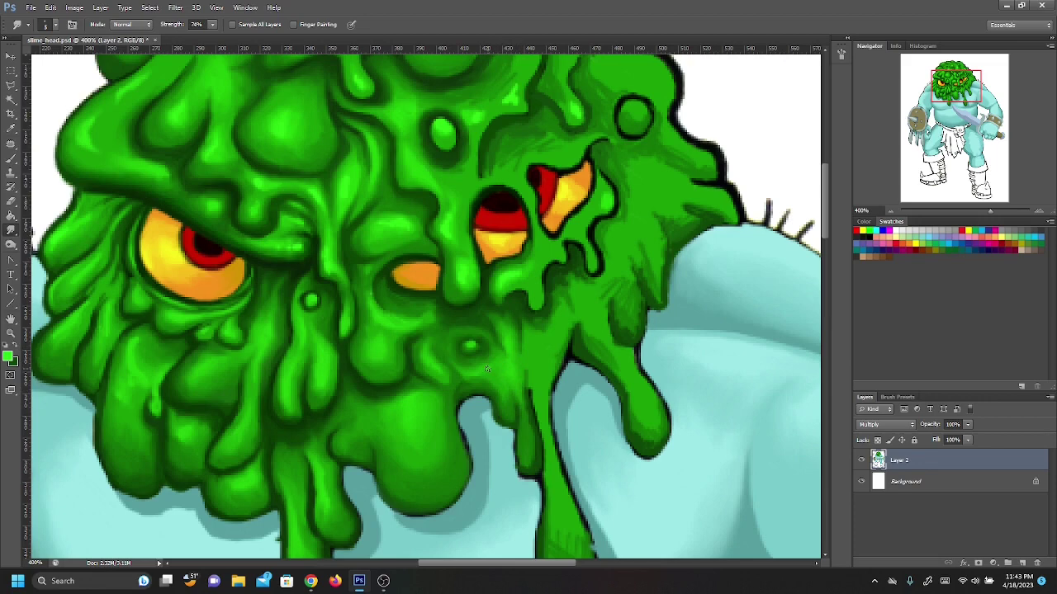
- Paint bright green highlights on the large round drip and the slime beside it, and smudge them into the shading
left_click(11, 158)
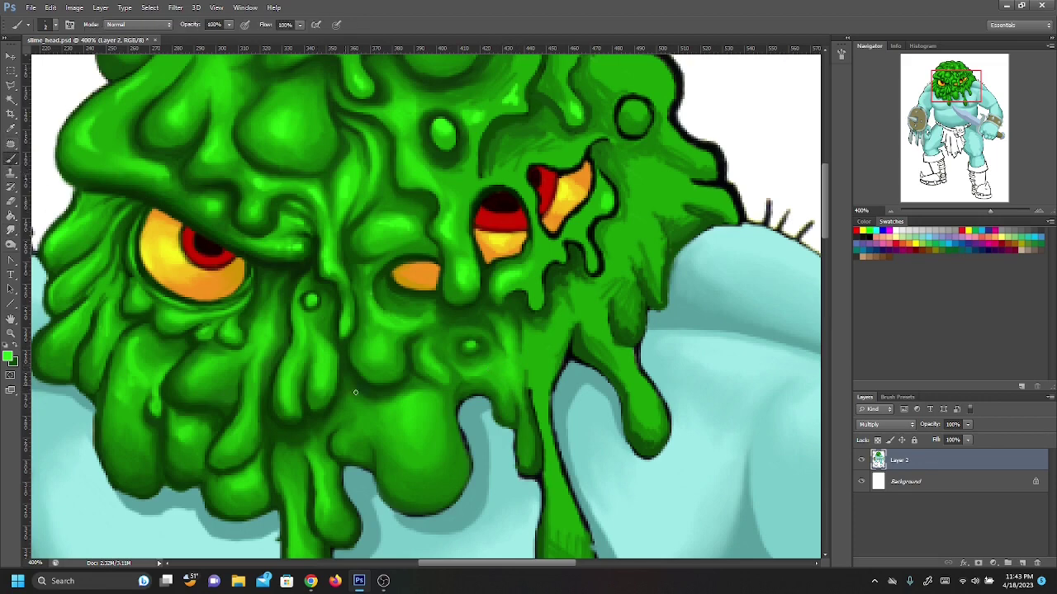
left_click_drag(407, 410, 415, 424)
left_click_drag(372, 347, 376, 351)
left_click_drag(337, 438, 341, 441)
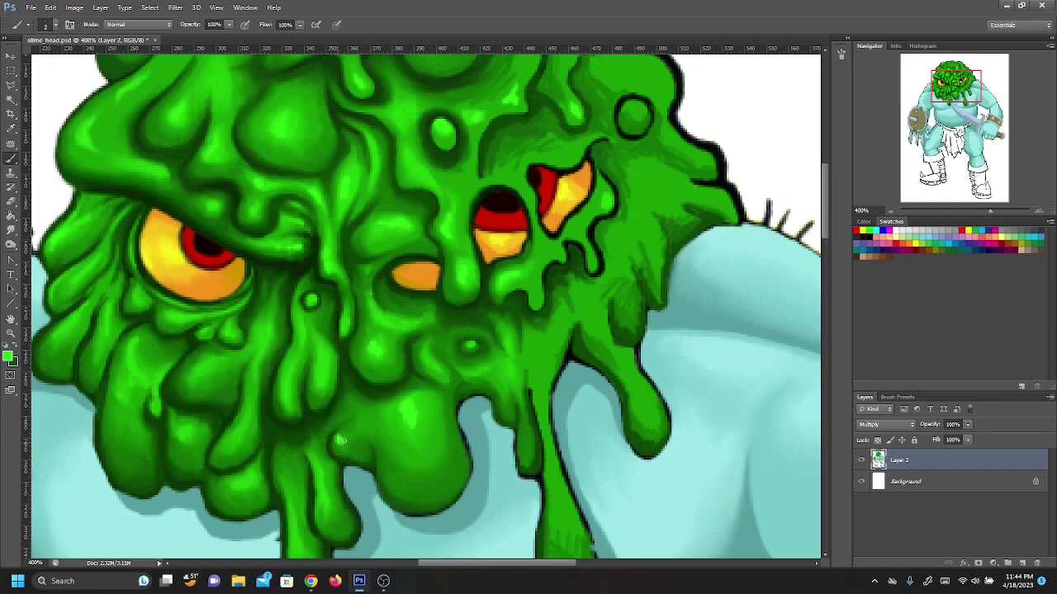
left_click(10, 216)
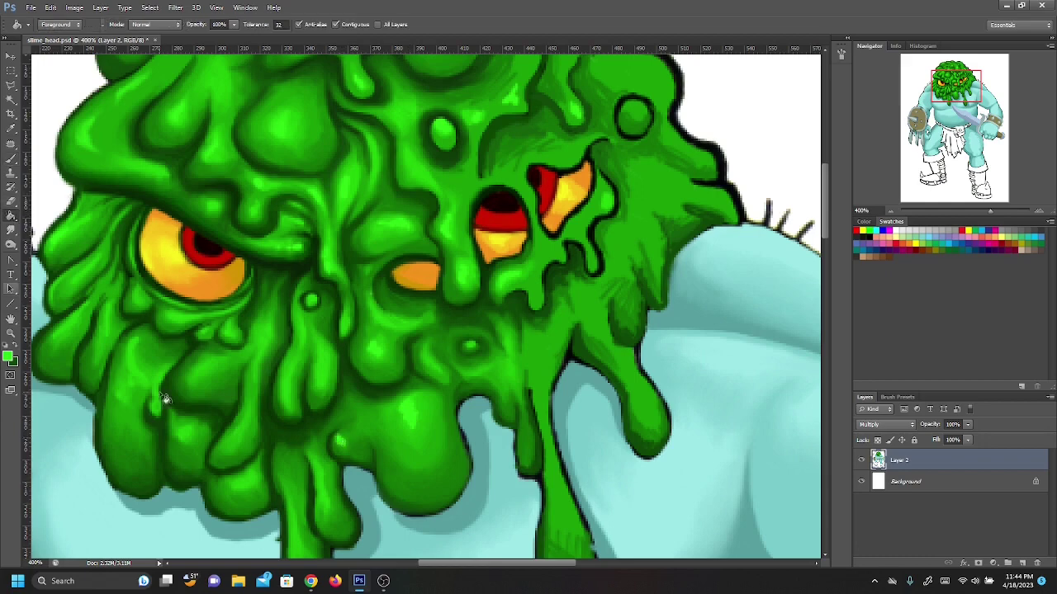
left_click(10, 231)
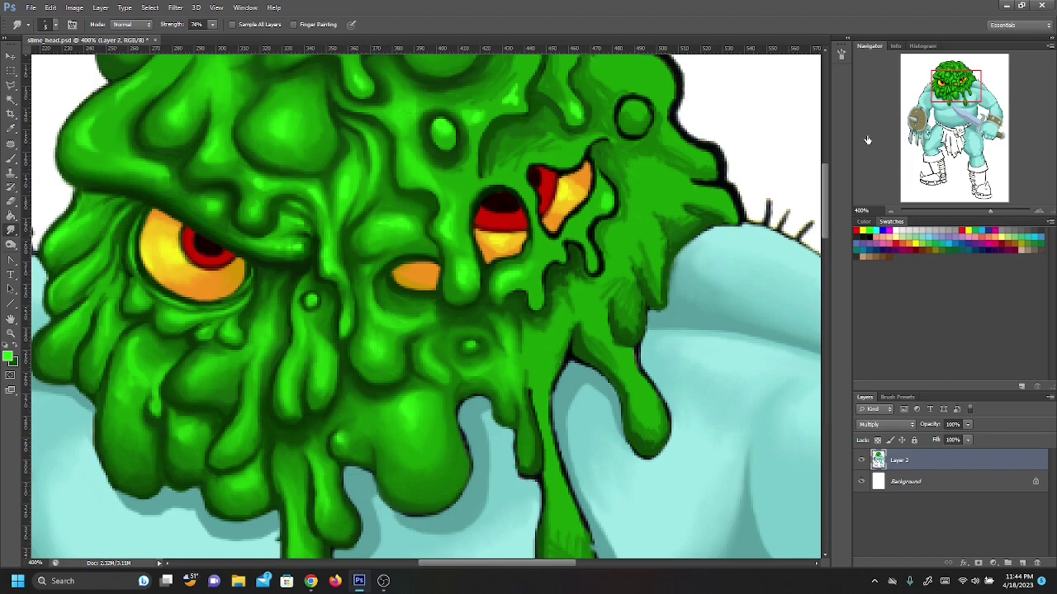
- Smooth the long hanging drip and cover the black outlines of the short and large round drips with dark green
left_click_drag(966, 99, 969, 105)
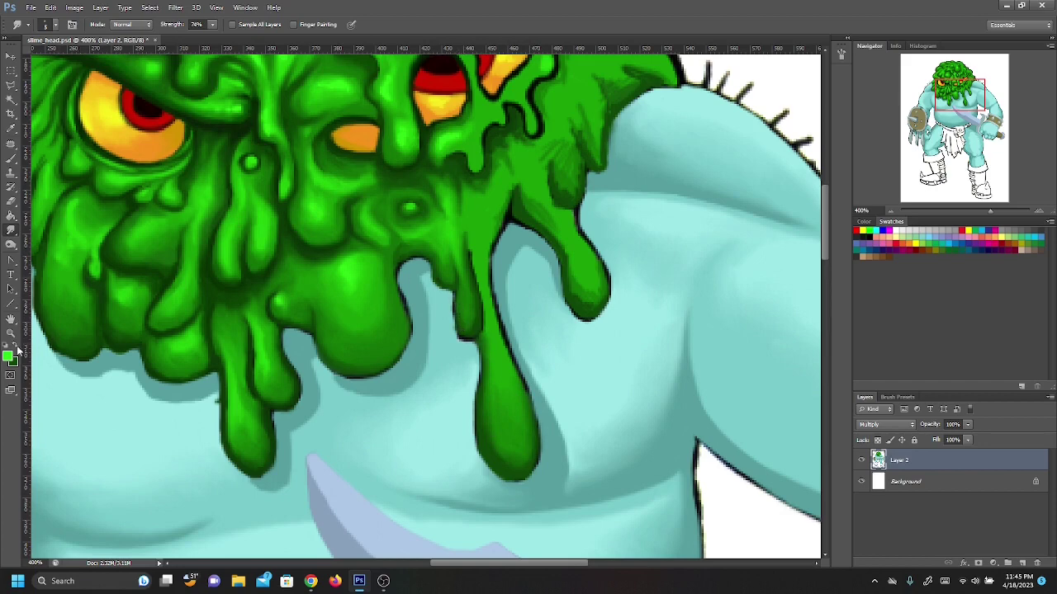
left_click(9, 158)
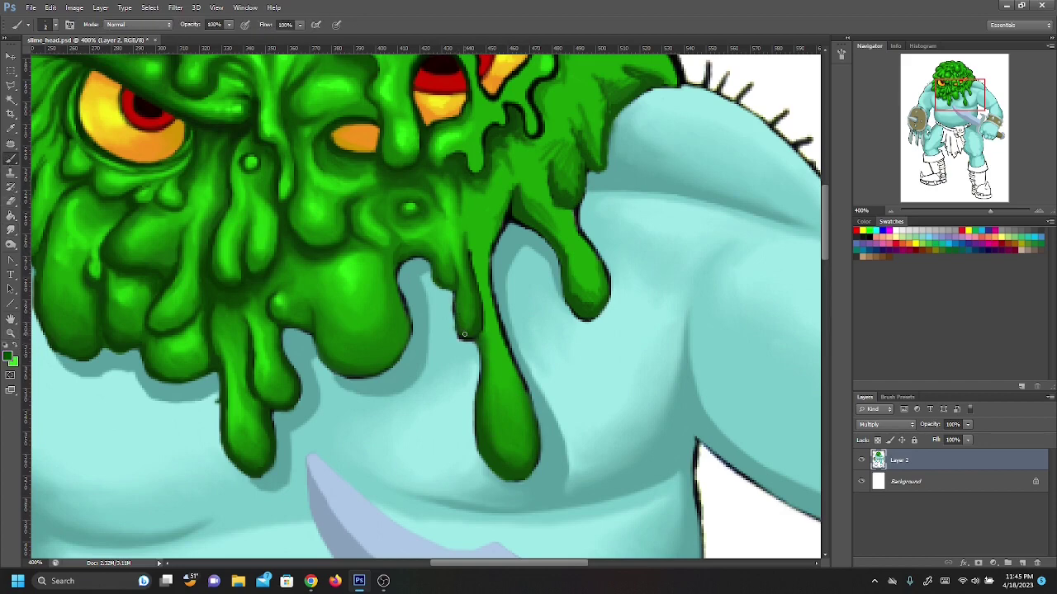
mouse_move(475, 336)
left_mouse_down()
mouse_move(456, 332)
mouse_move(451, 299)
mouse_move(391, 286)
mouse_move(406, 323)
mouse_move(394, 280)
left_mouse_up()
mouse_move(406, 319)
left_mouse_down()
mouse_move(395, 359)
mouse_move(396, 292)
mouse_move(401, 346)
mouse_move(392, 305)
mouse_move(342, 373)
left_mouse_up()
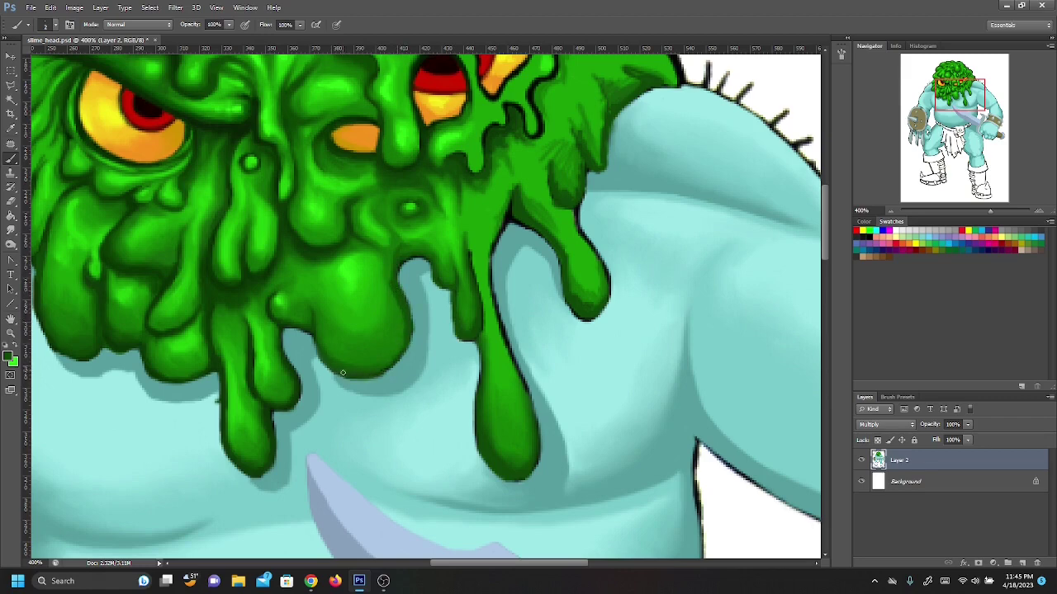
left_click(11, 230)
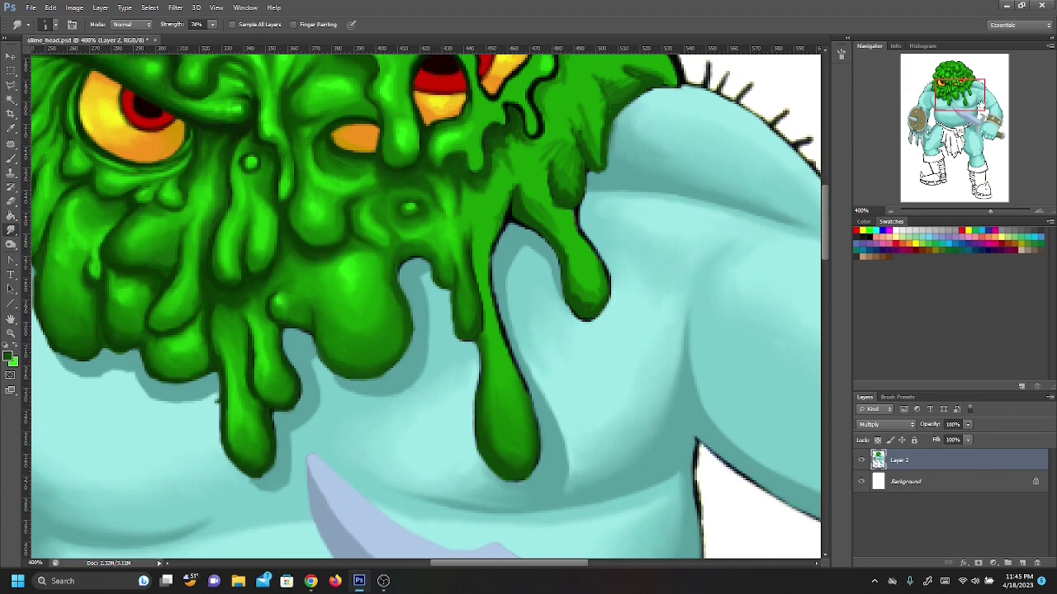
- Brush dark green shading where the long drip joins the head and smudge it into the surrounding slime
left_click_drag(976, 112, 981, 106)
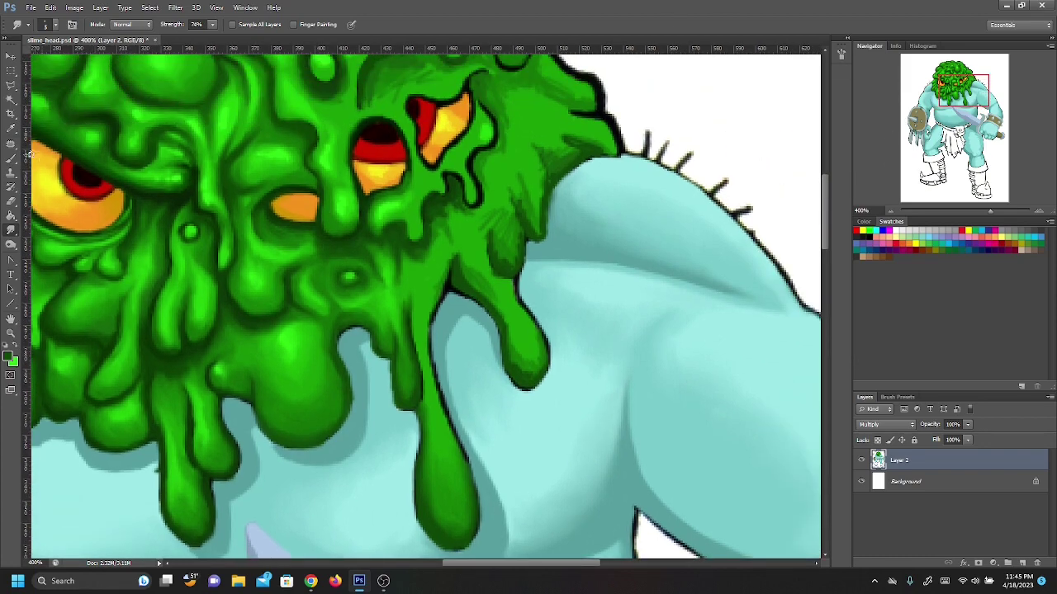
left_click(10, 158)
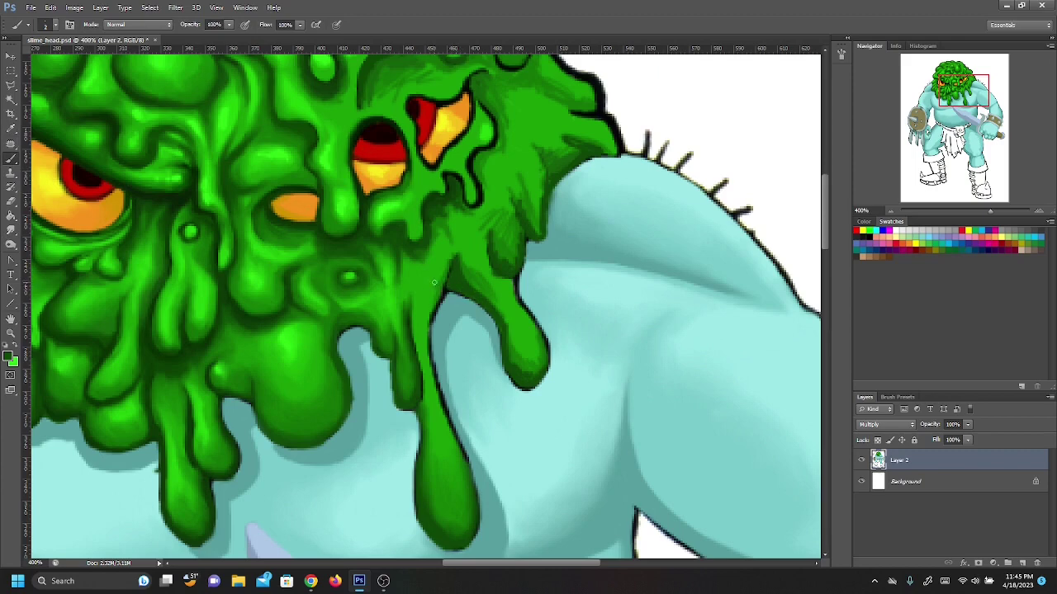
left_click_drag(449, 271, 424, 357)
left_click(11, 231)
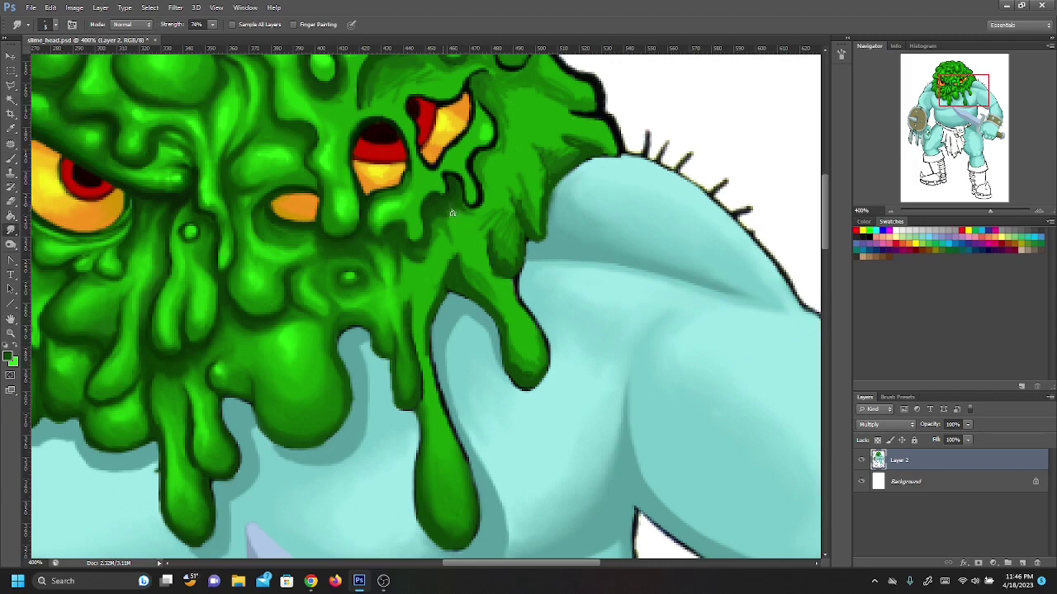
mouse_move(446, 213)
left_mouse_down()
mouse_move(449, 230)
mouse_move(408, 255)
left_mouse_up()
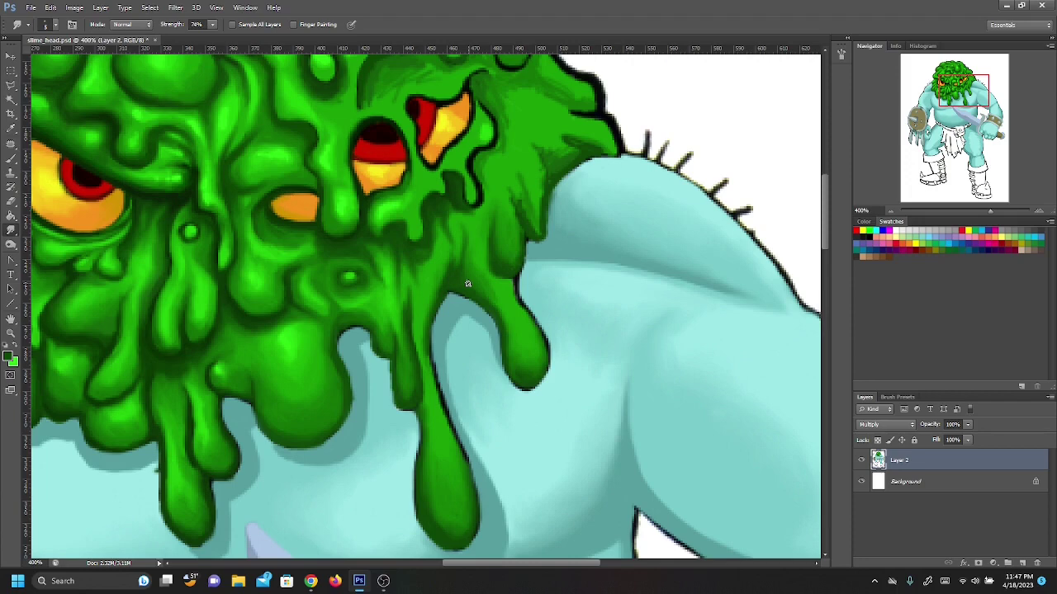
- Smudge the slime beside the small curled drip near the rightmost eye and darken that drip with dark green
left_click_drag(964, 96, 966, 91)
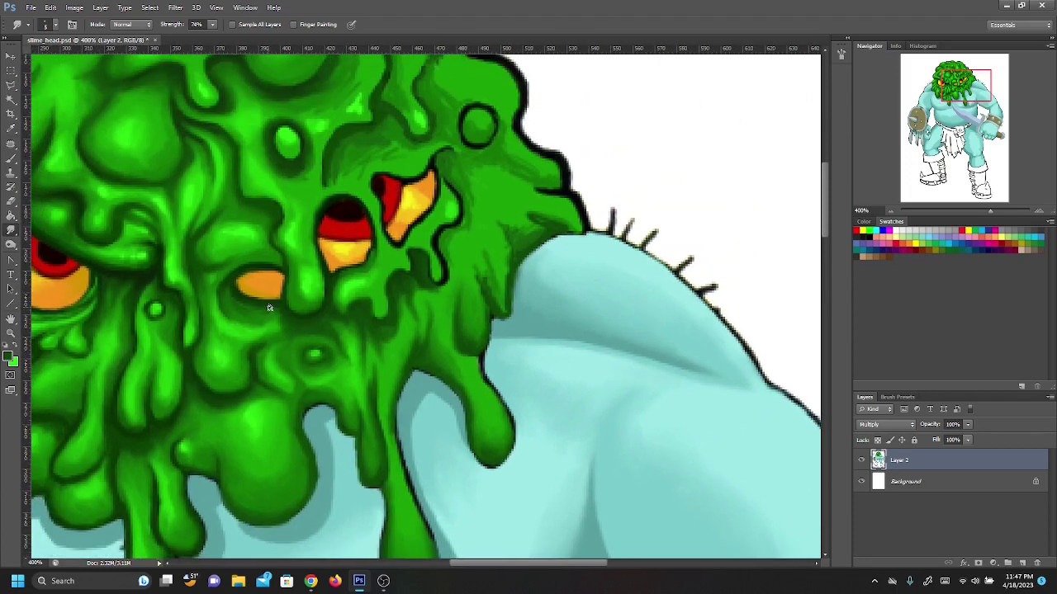
mouse_move(478, 304)
left_mouse_down()
mouse_move(480, 274)
mouse_move(487, 306)
left_mouse_up()
left_click(10, 157)
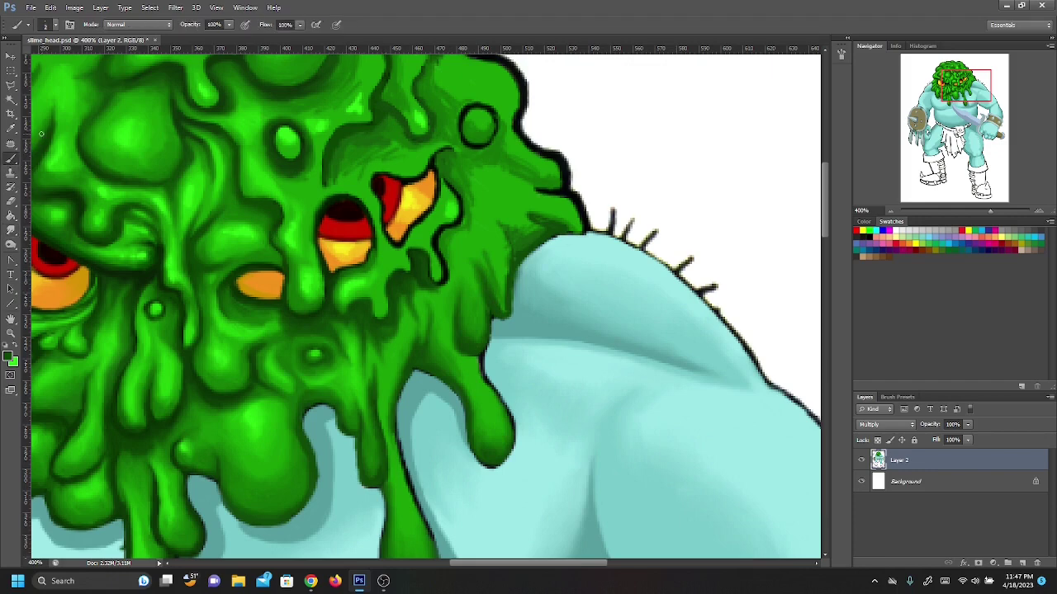
mouse_move(438, 249)
left_mouse_down()
mouse_move(441, 231)
mouse_move(438, 251)
left_mouse_up()
- Switch to bright green and paint highlights on the small drips below the two narrow red eyes
left_click(14, 350)
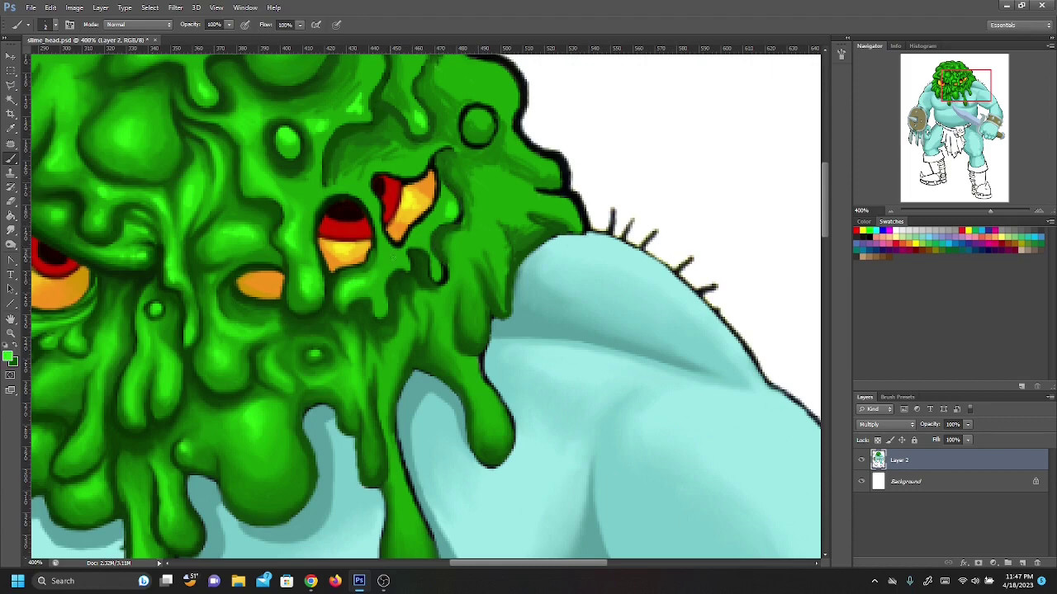
left_click_drag(437, 277, 436, 266)
left_click_drag(376, 309, 380, 300)
left_click_drag(397, 262, 423, 228)
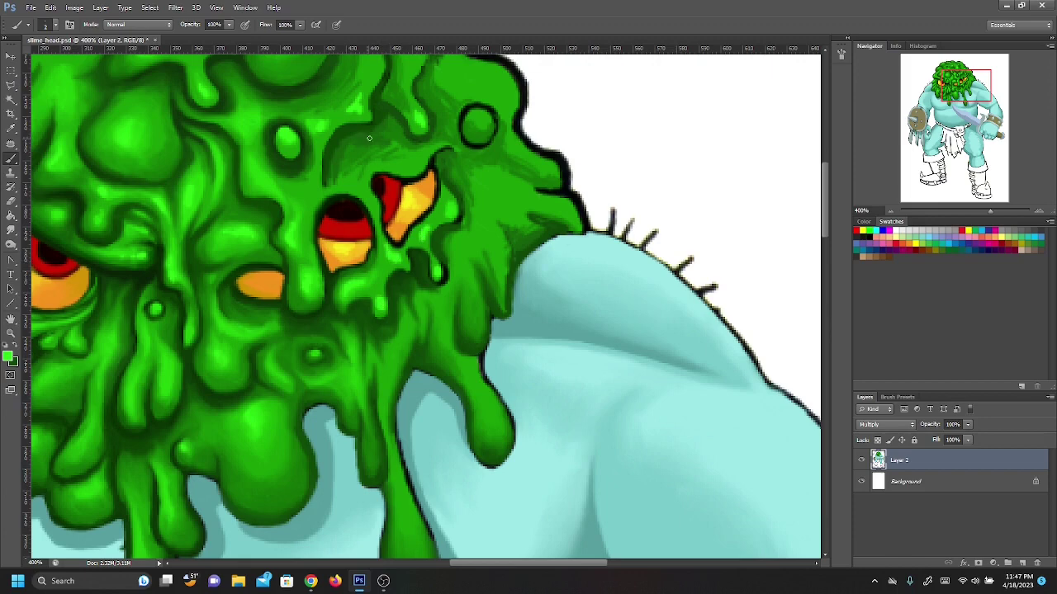
- Paint bright green highlights along the upper rims of the two red eyes, on the outlined round bump, and on the nearby outer drips
left_click_drag(394, 169, 419, 163)
left_click_drag(364, 192, 376, 208)
left_click_drag(478, 114, 482, 120)
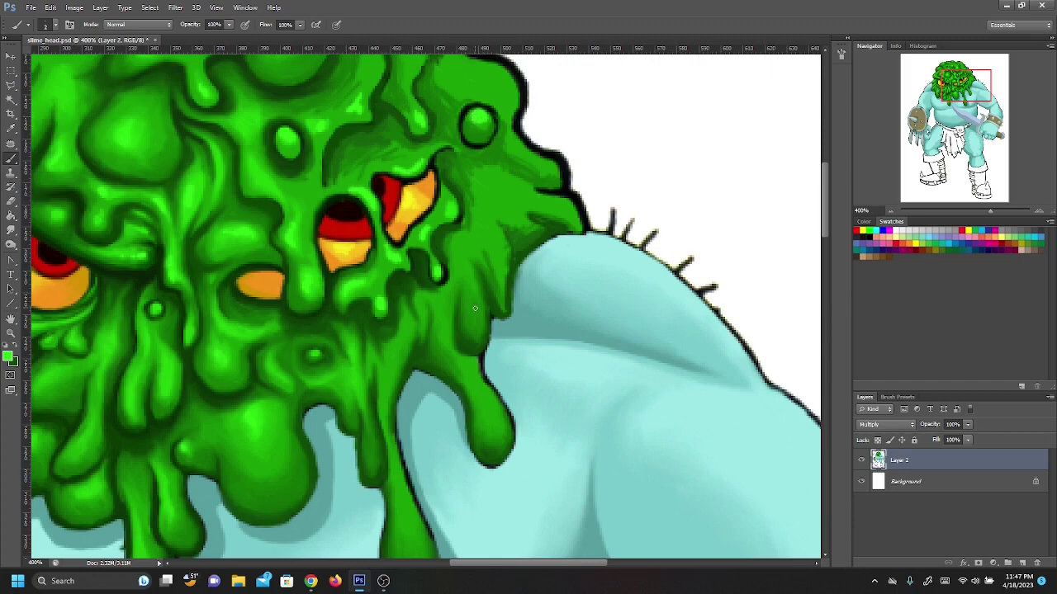
mouse_move(475, 308)
left_mouse_down()
mouse_move(471, 290)
mouse_move(476, 318)
left_mouse_up()
left_click_drag(454, 241, 471, 250)
left_click_drag(499, 431, 480, 394)
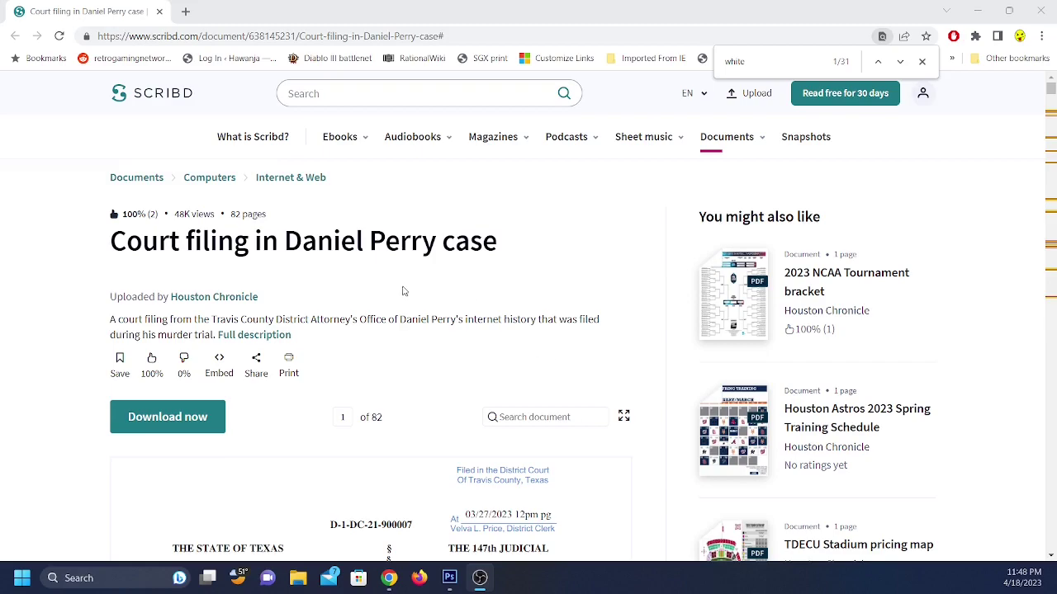
- Switch to the browser, show the Scribd court filing in full-screen reading view, and close the page search
scroll(405, 293, "down", 5)
scroll(404, 293, "down", 3)
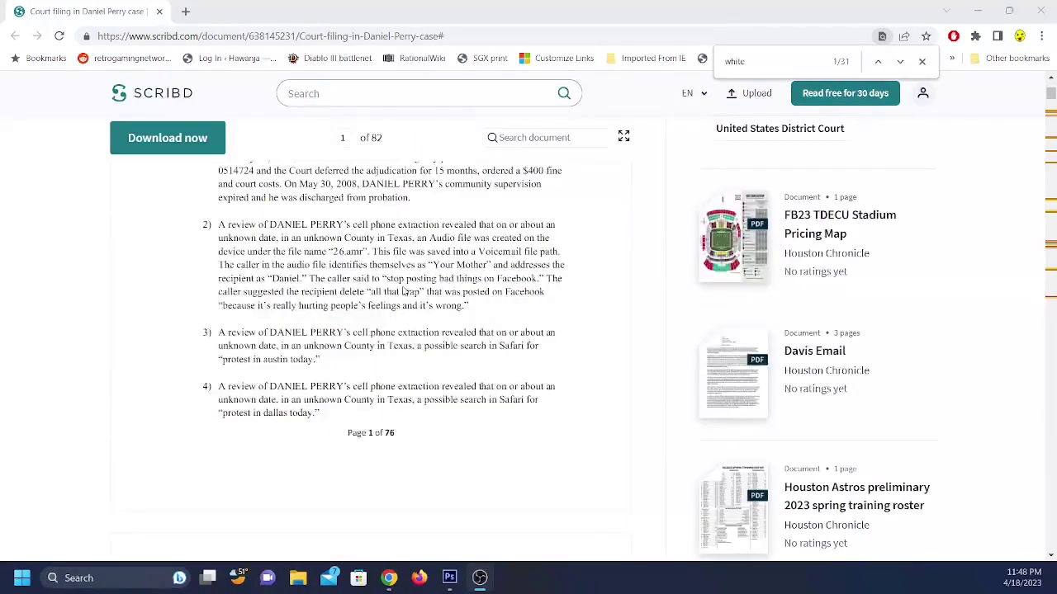
scroll(405, 290, "up", 1)
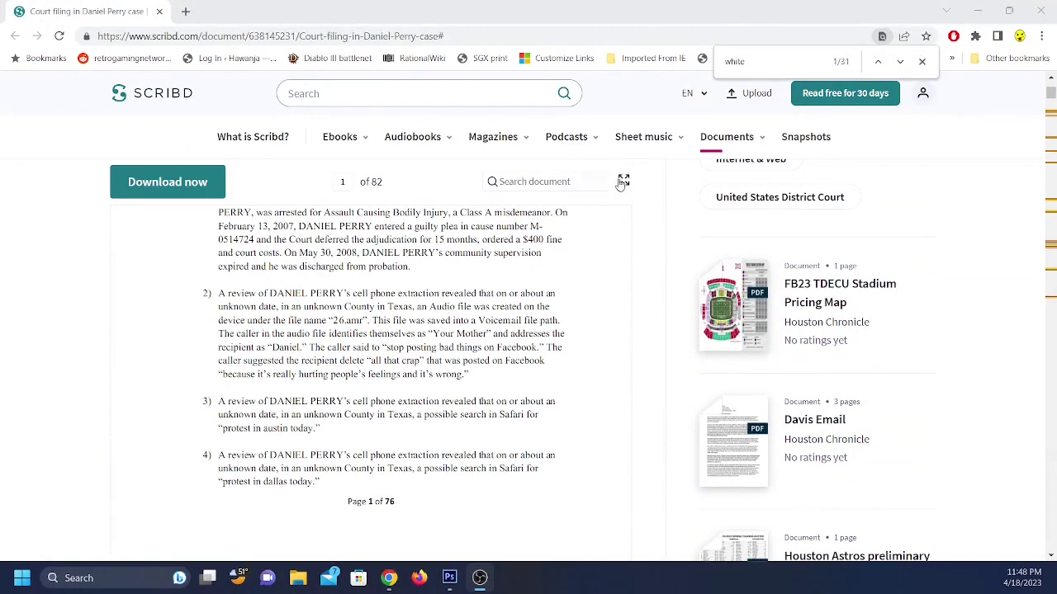
left_click(625, 182)
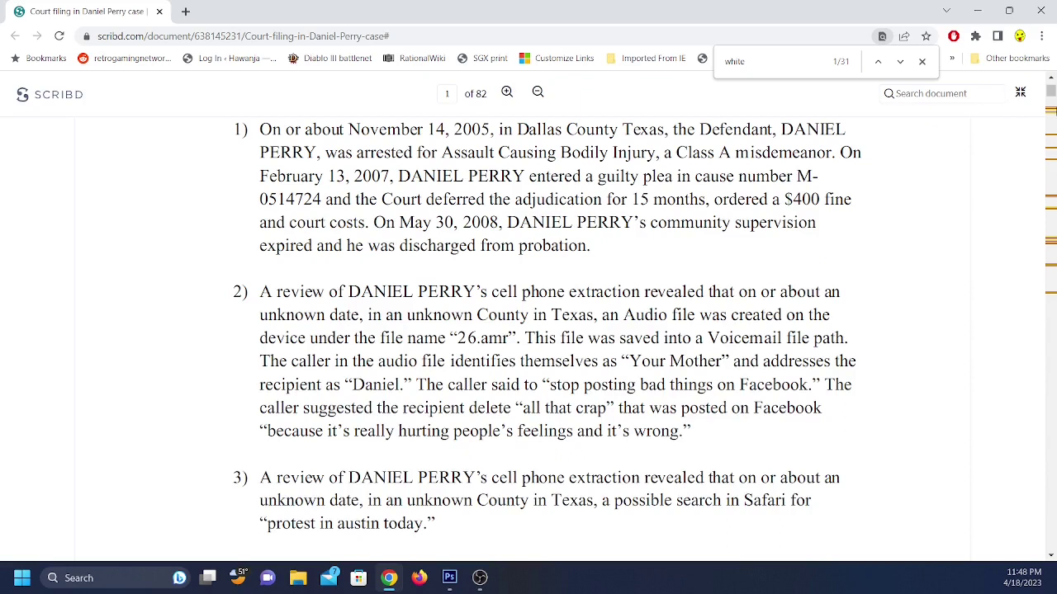
left_click(922, 63)
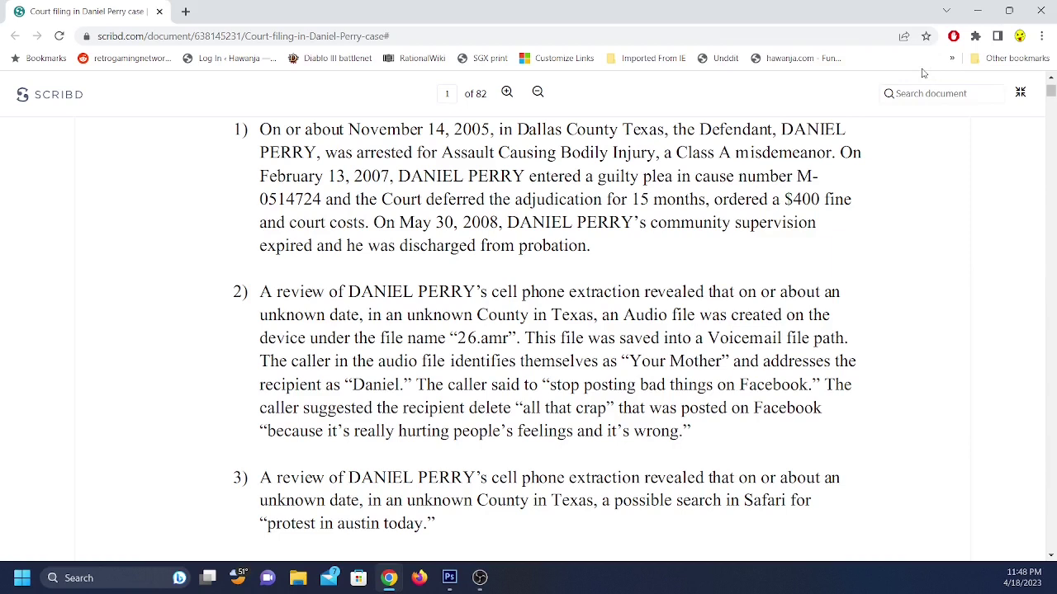
- Skim the court filing from page 1 to page 13 and back to page 11
scroll(561, 282, "down", 3)
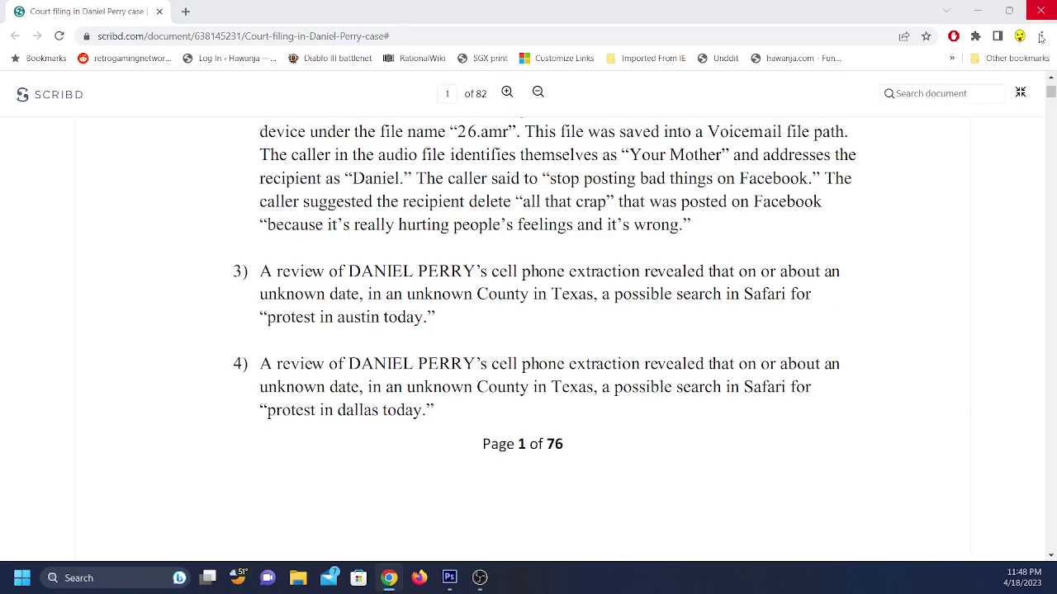
scroll(1000, 233, "down", 5)
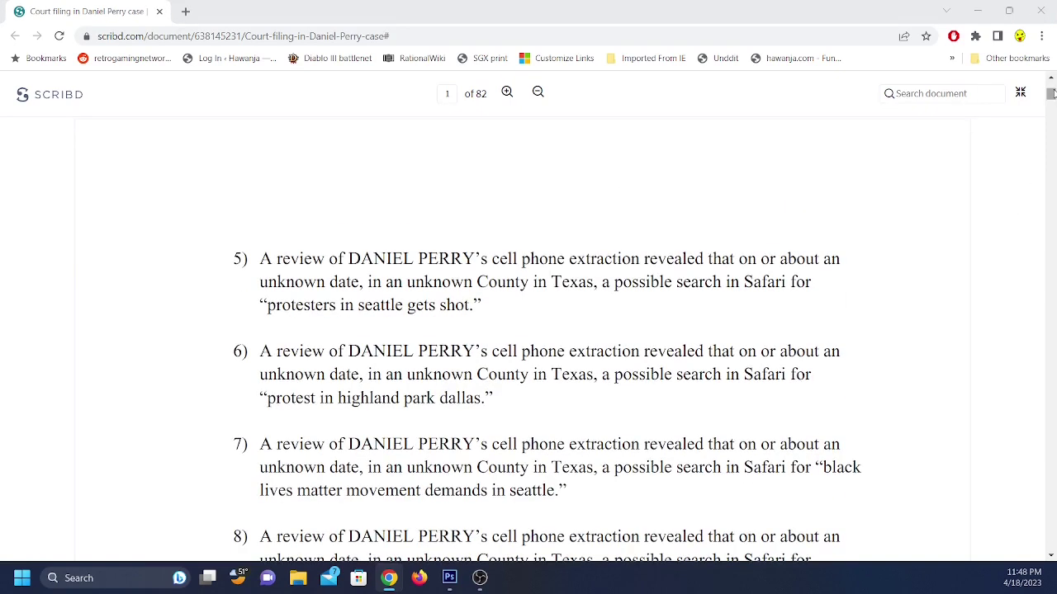
left_click_drag(1051, 93, 1051, 157)
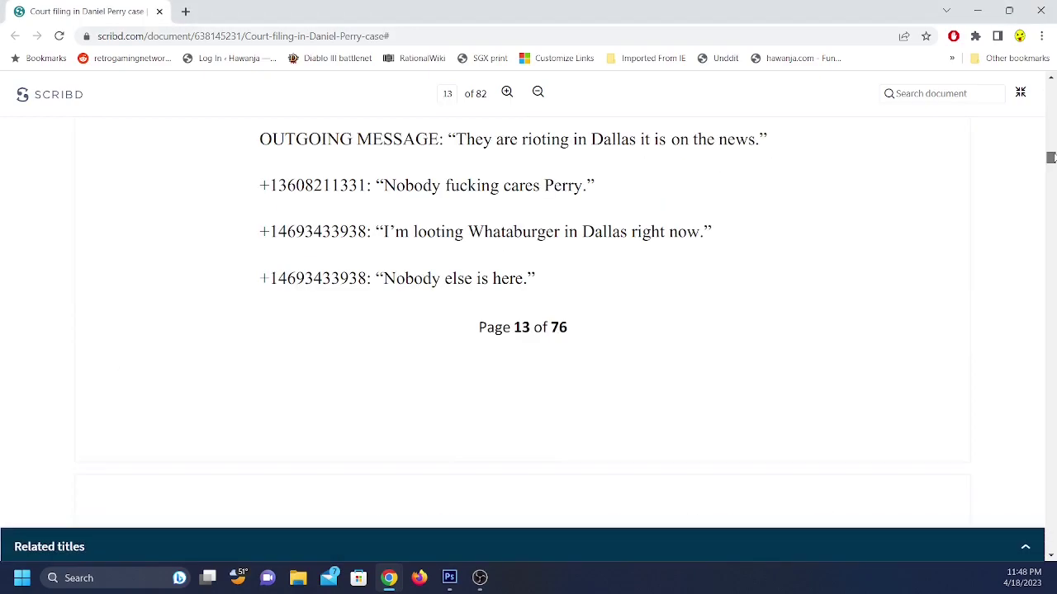
scroll(739, 227, "up", 15)
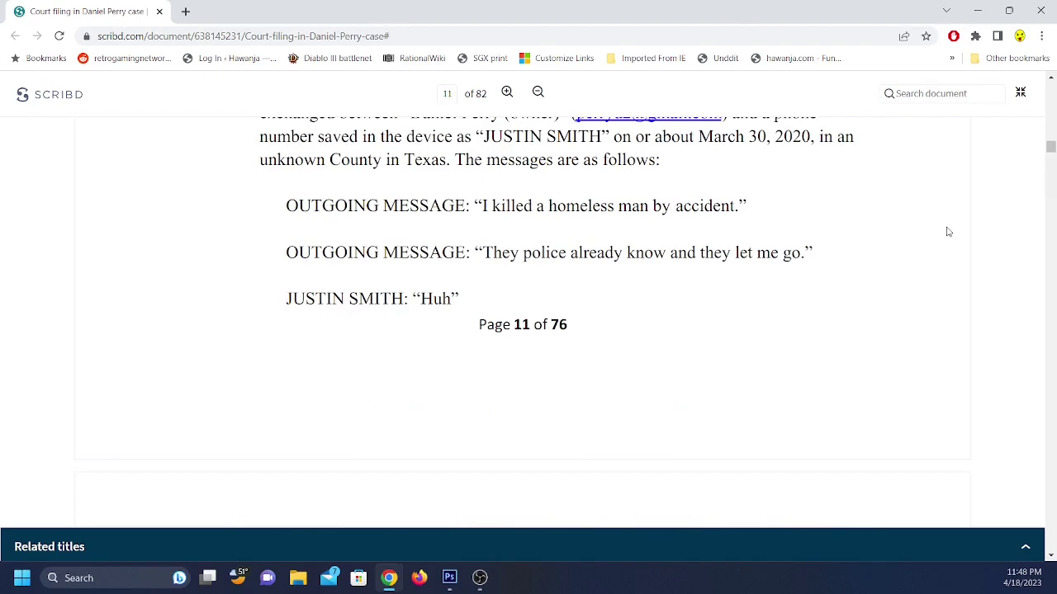
- Search the court filing for "33", advance to the next match, and read the numbered entries above it
key("ctrl+f")
type("33")
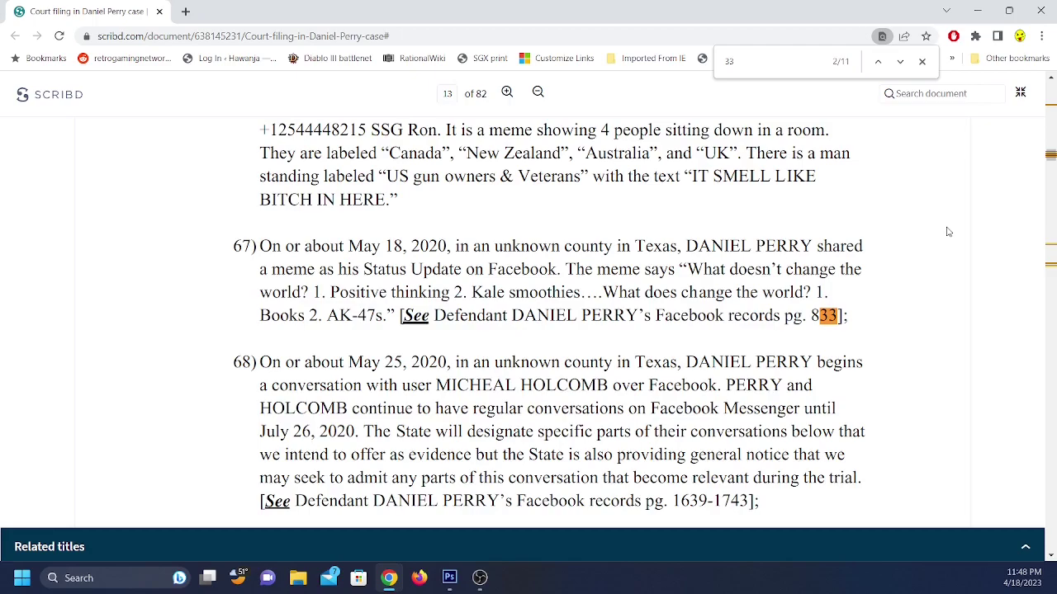
key("Return")
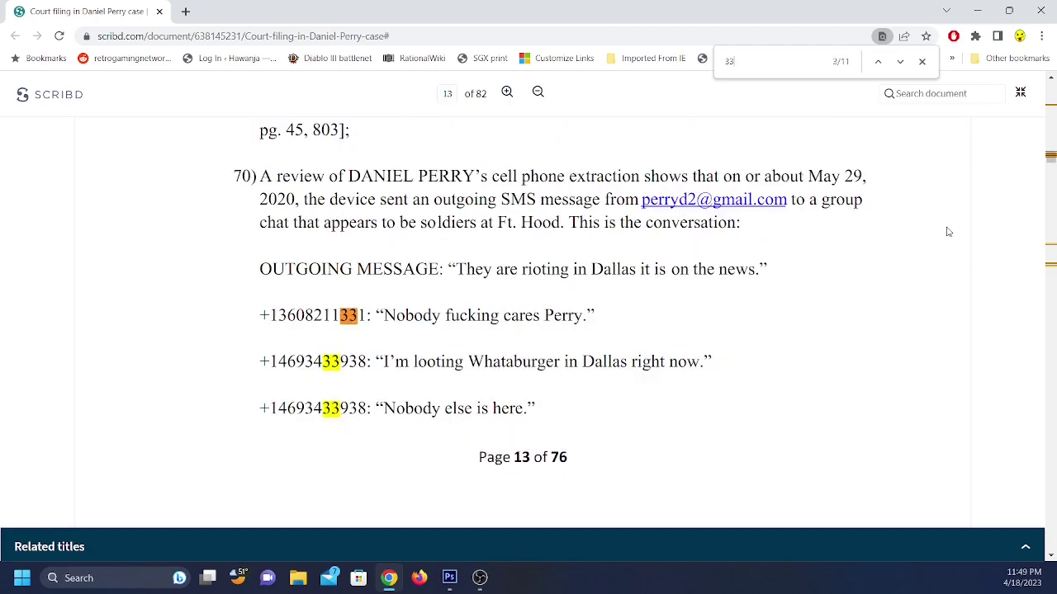
scroll(958, 230, "up", 8)
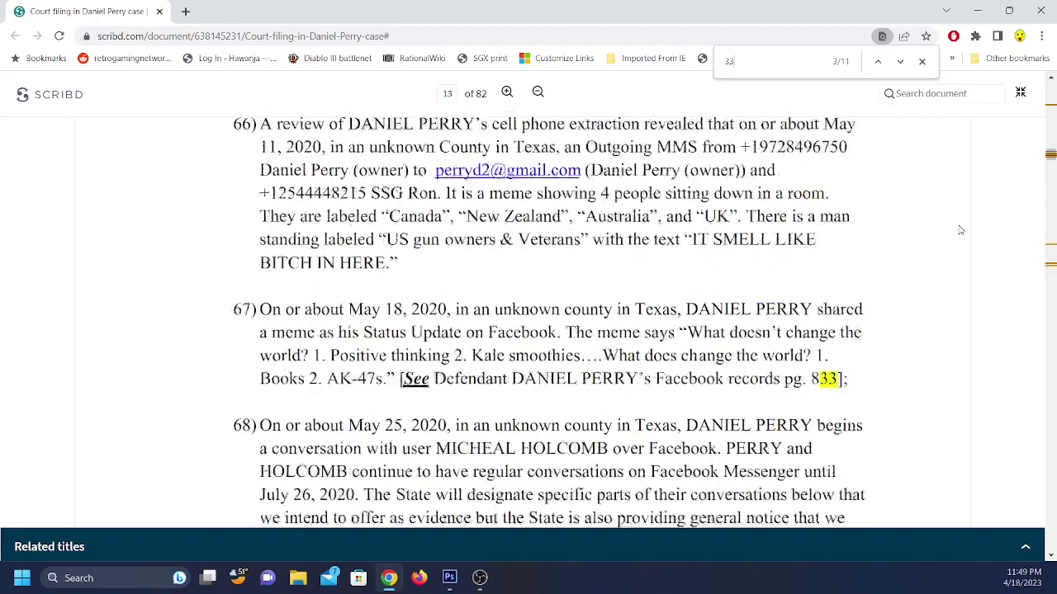
- Return to entry 33 on page 4 of the court filing and read on through entry 35
scroll(984, 468, "up", 10)
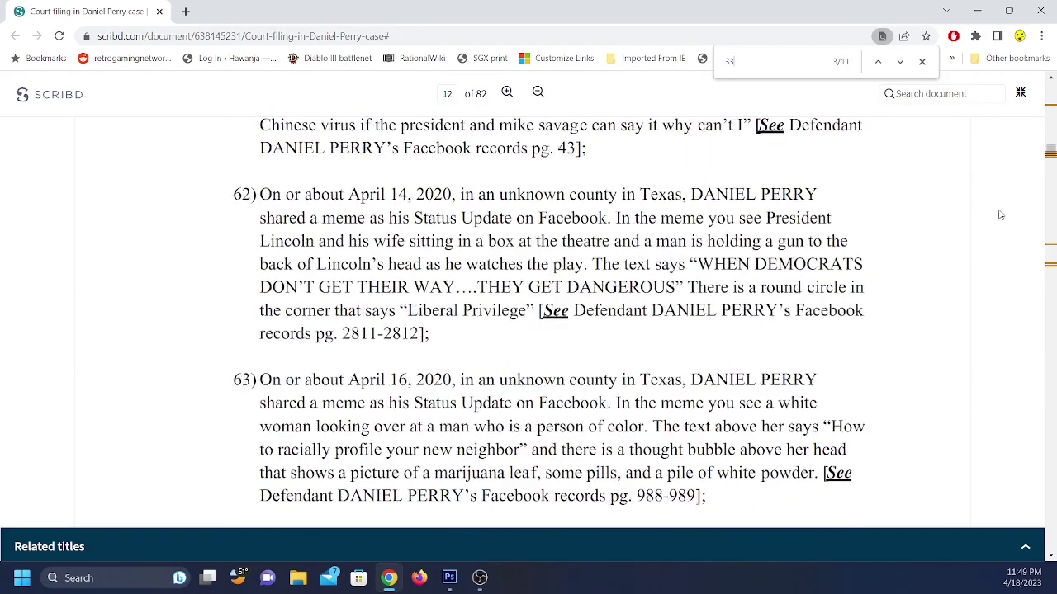
left_click_drag(1050, 151, 1050, 104)
scroll(682, 285, "down", 10)
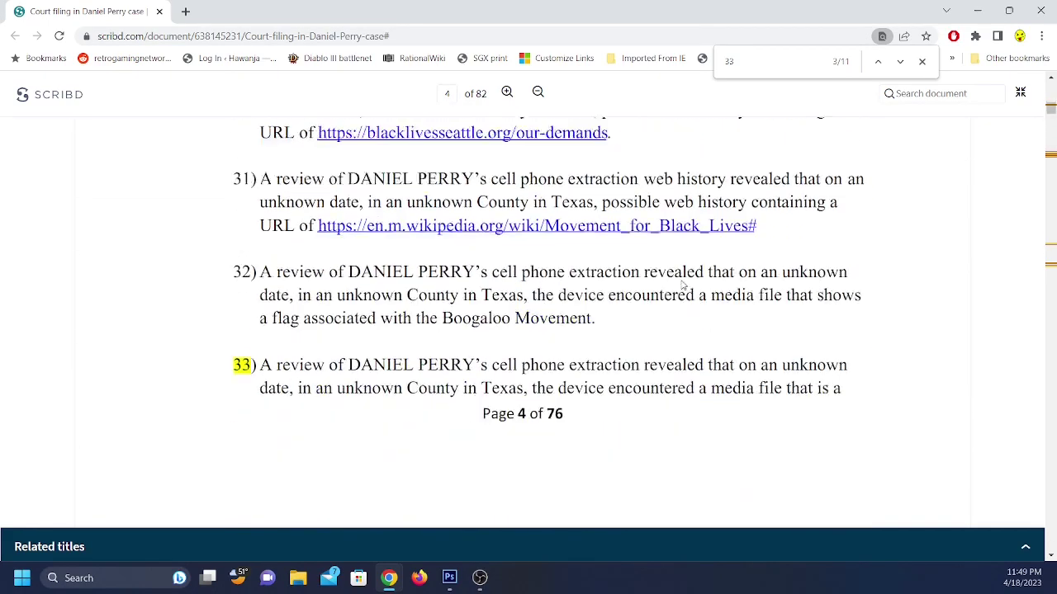
scroll(682, 285, "down", 1)
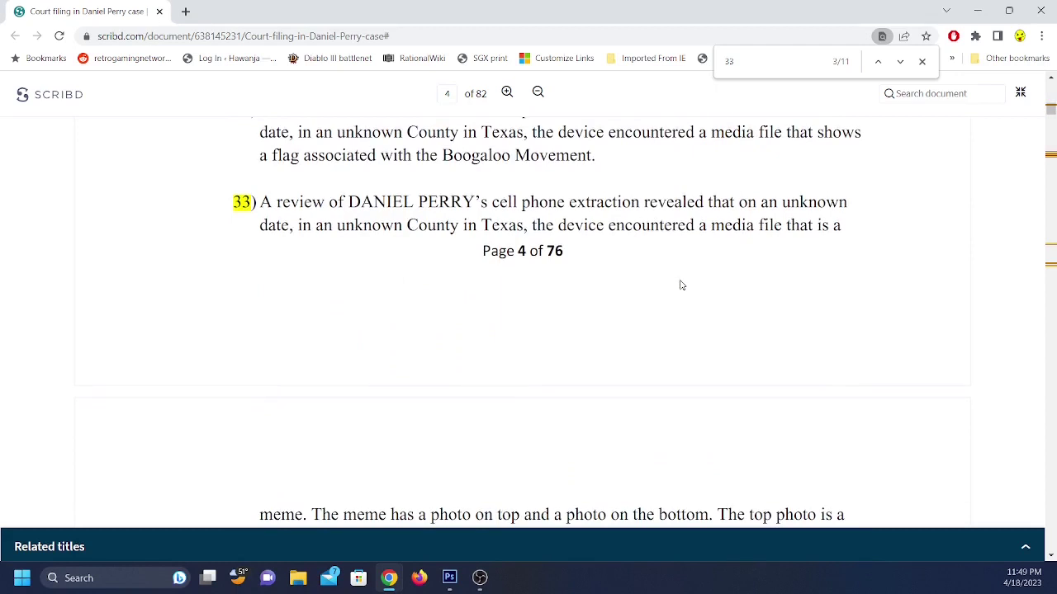
scroll(531, 205, "down", 1)
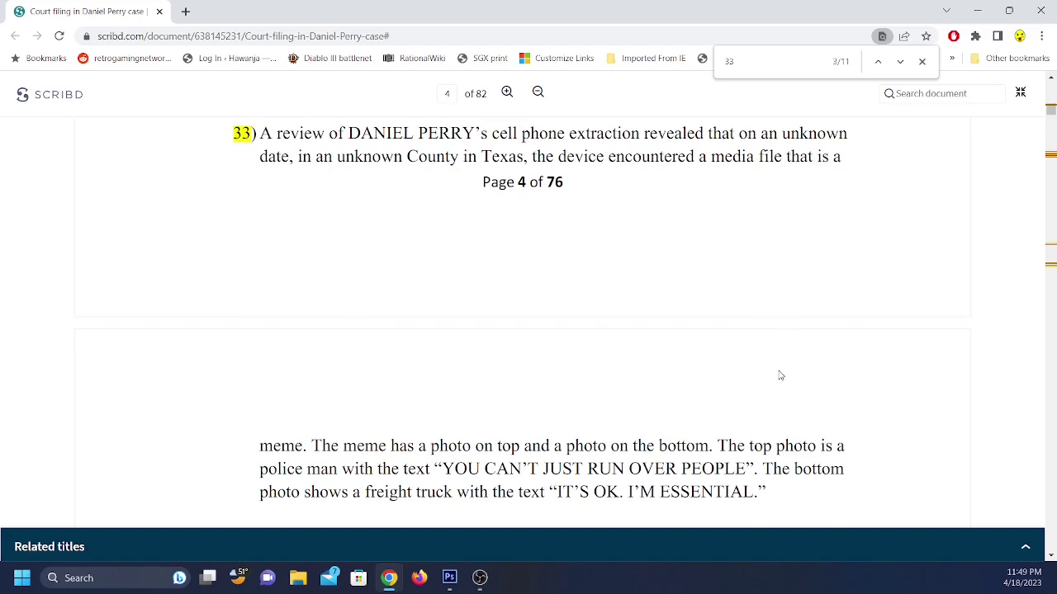
scroll(781, 376, "down", 3)
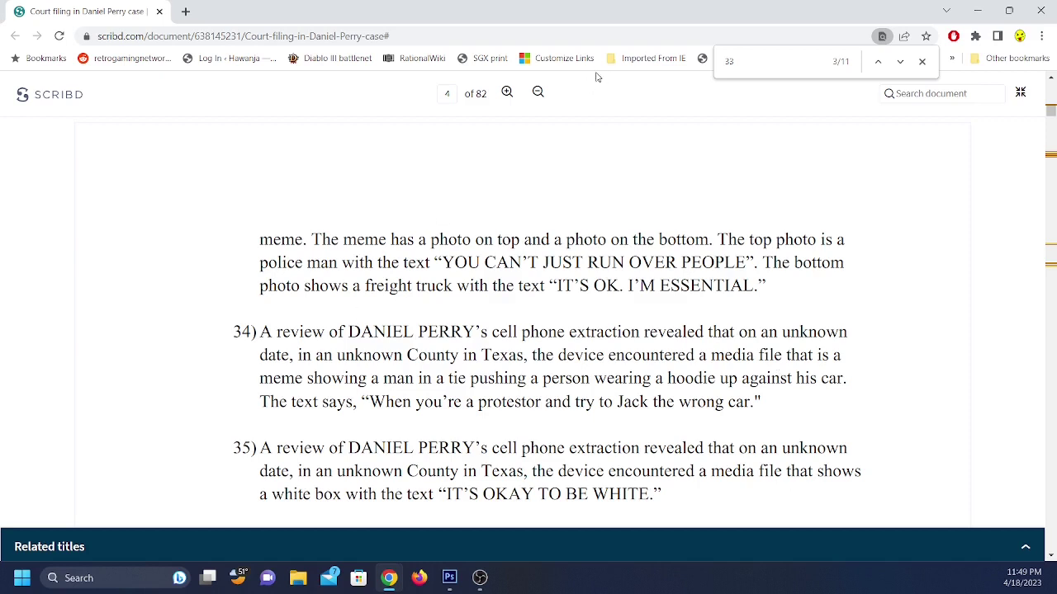
- Search the court filing for "108" and read entries 108 and 109, marking the description of the joker meme while reading
key("BackSpace")
key("BackSpace")
type("108")
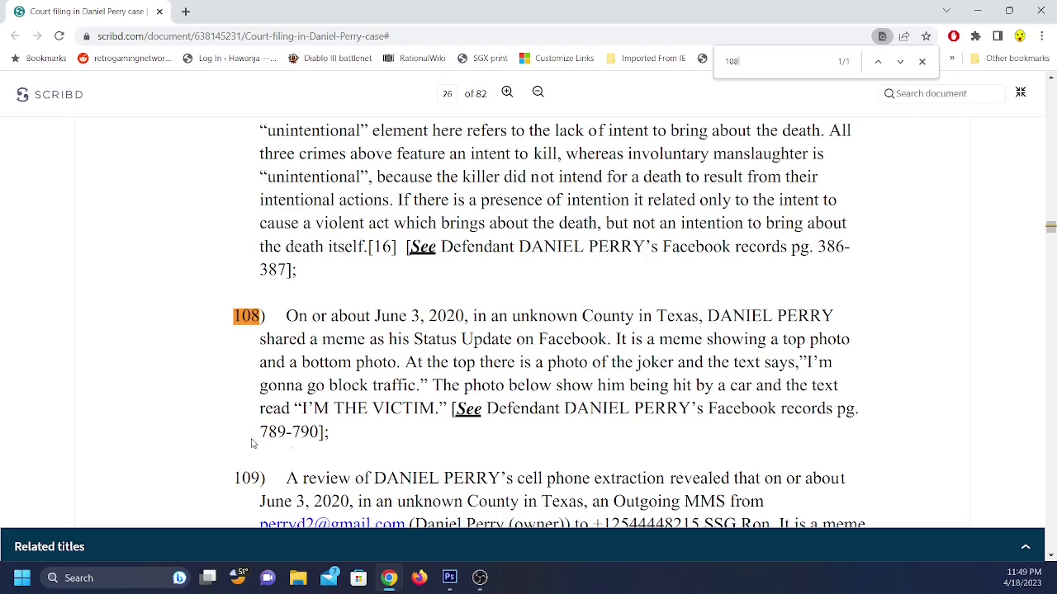
left_click_drag(398, 363, 794, 365)
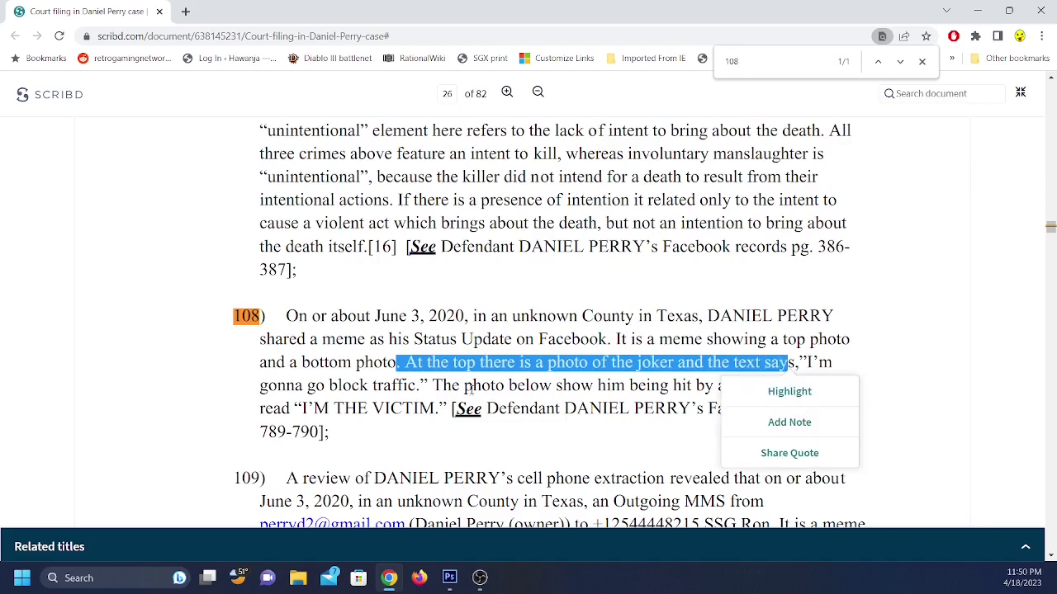
left_click(921, 375)
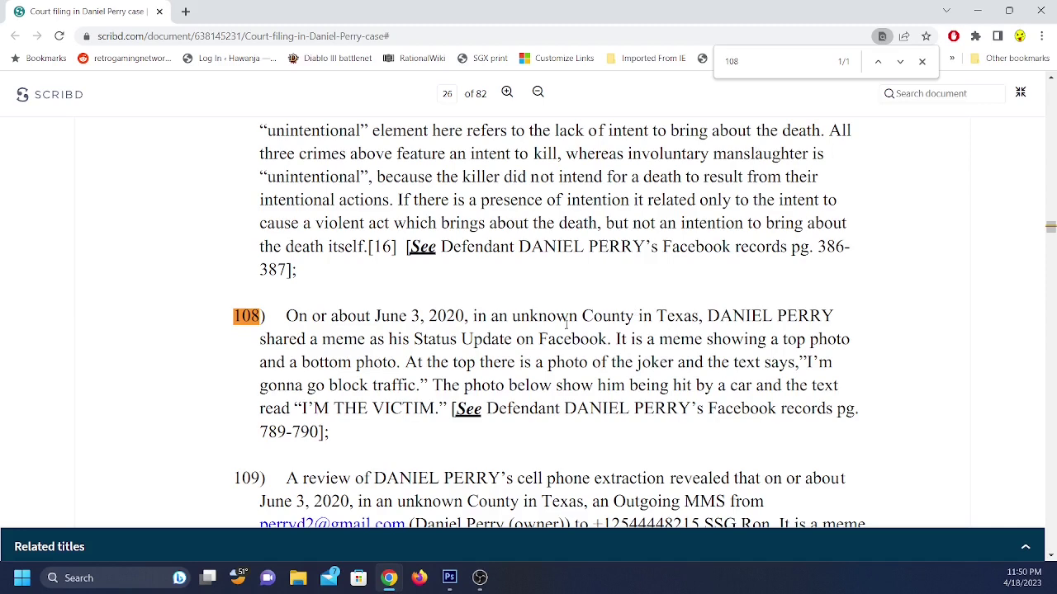
scroll(566, 324, "down", 3)
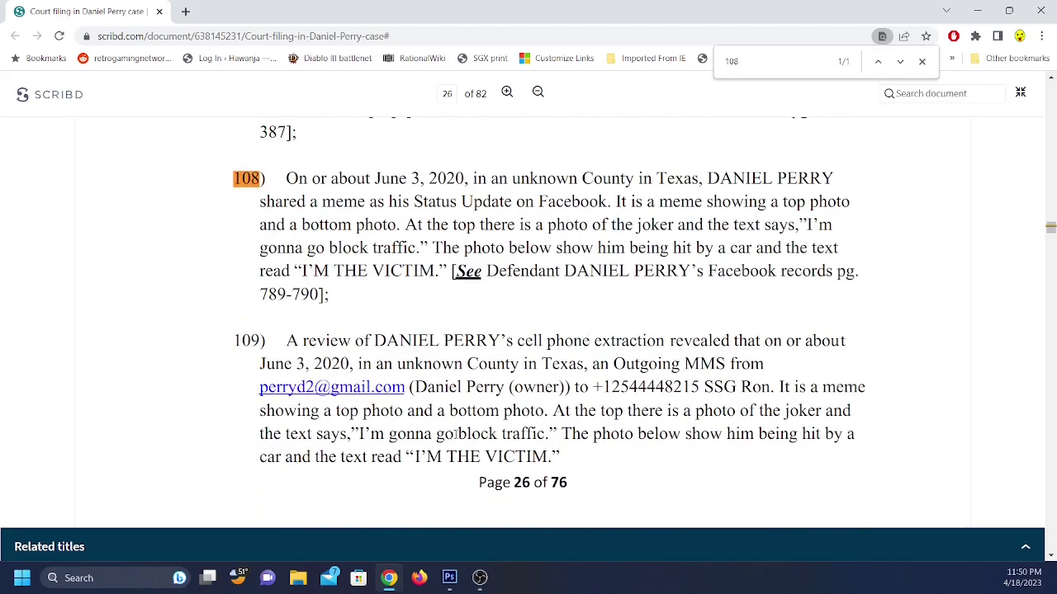
left_click_drag(454, 435, 634, 435)
left_click(624, 464)
- Search the court filing for "35", go back to the match at entry 35, and select its text while reading
left_click_drag(743, 63, 715, 68)
type("35")
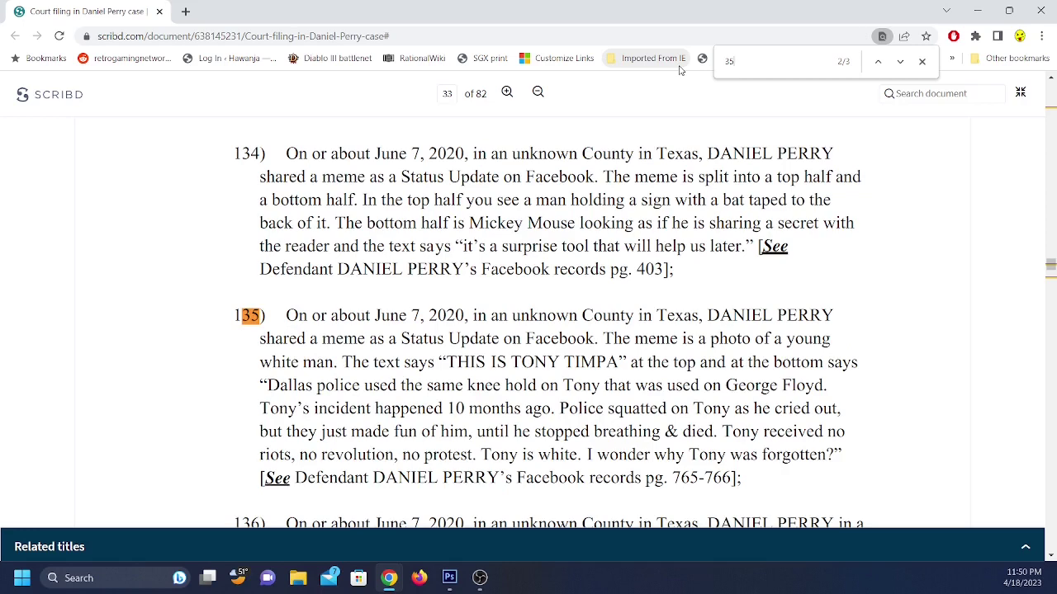
left_click(878, 63)
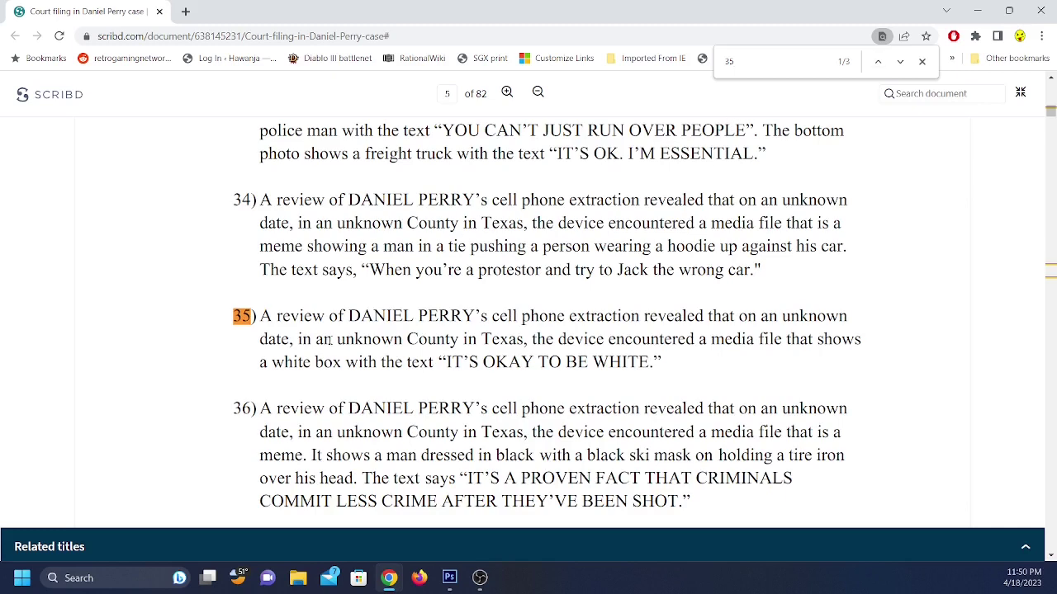
left_click_drag(260, 312, 643, 364)
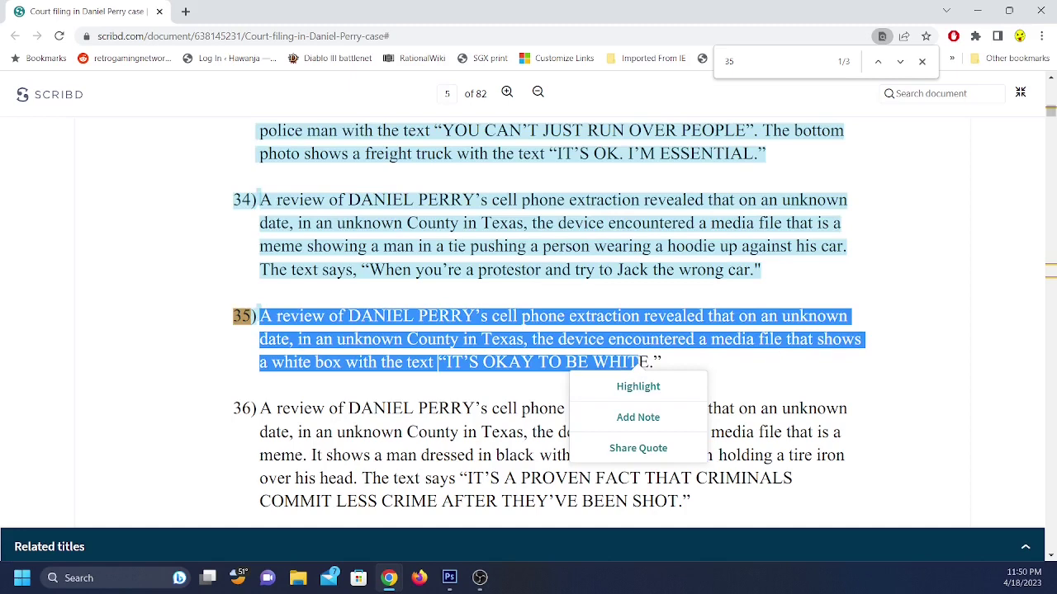
left_click(918, 247)
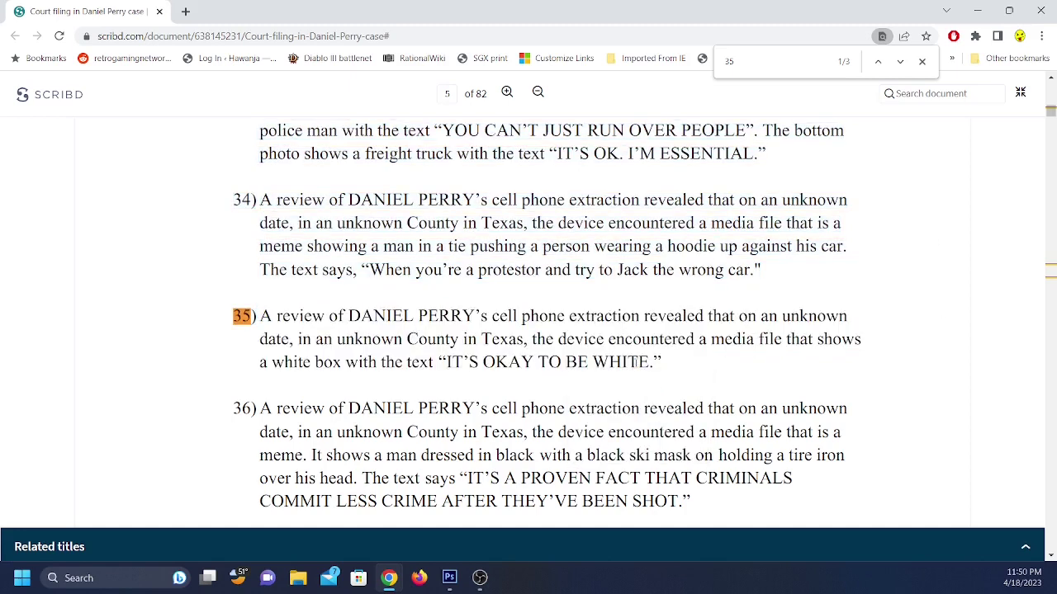
left_click_drag(647, 363, 438, 382)
left_click(954, 350)
- Search the court filing for "59", go to the match at entry 59, and bring its message exchange into view
left_click_drag(770, 62, 725, 63)
type("59")
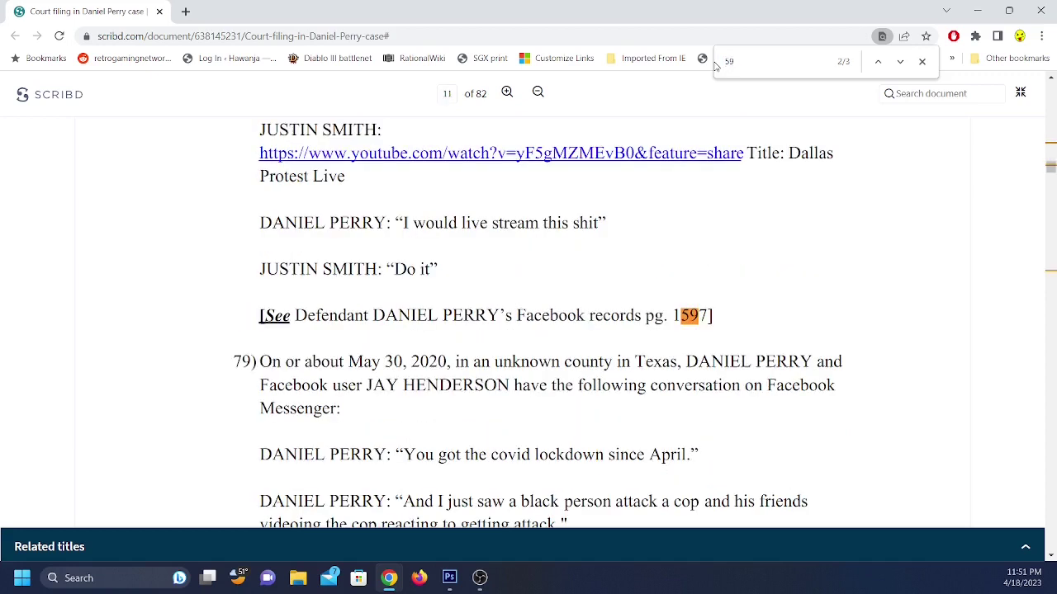
key("Return")
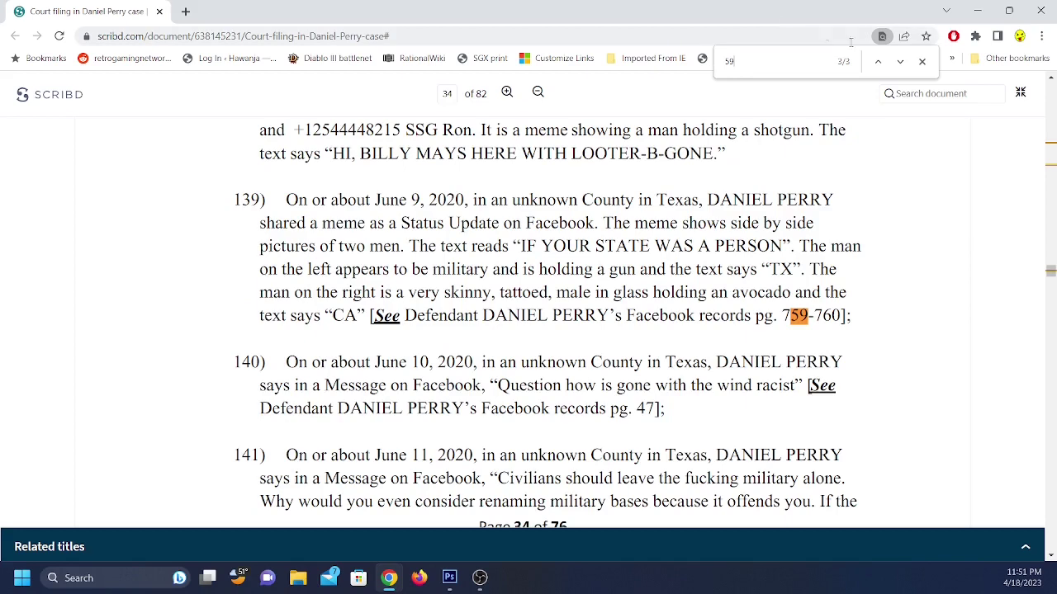
left_click(880, 62)
left_click(880, 62)
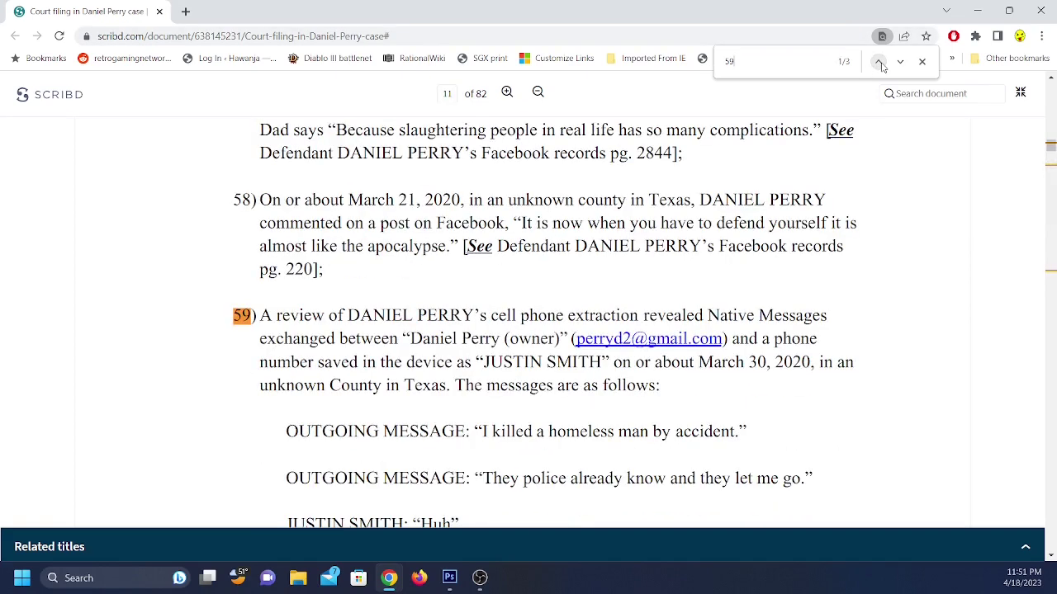
scroll(776, 273, "down", 2)
scroll(816, 248, "down", 1)
scroll(861, 255, "up", 1)
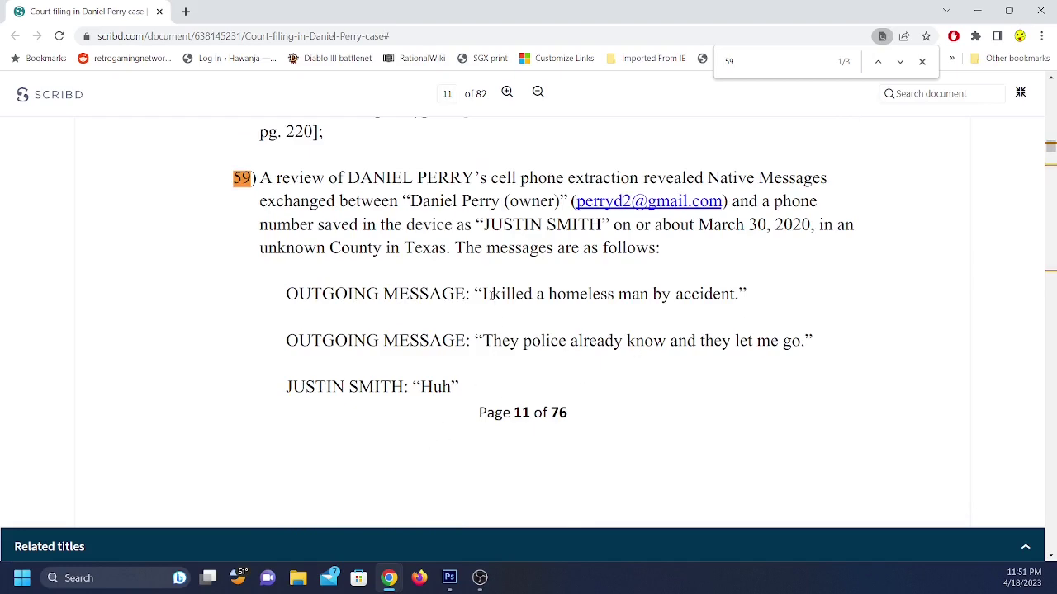
- Select entry 59's text through the end of the first outgoing message while reading, and clear the selection
left_click_drag(482, 294, 609, 266)
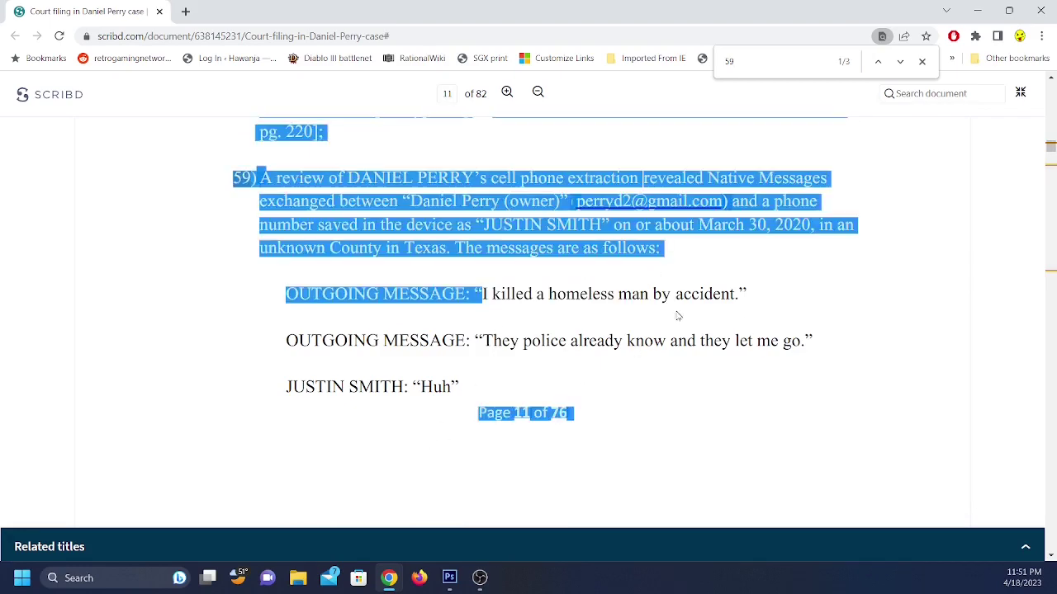
left_click(738, 294, "shift")
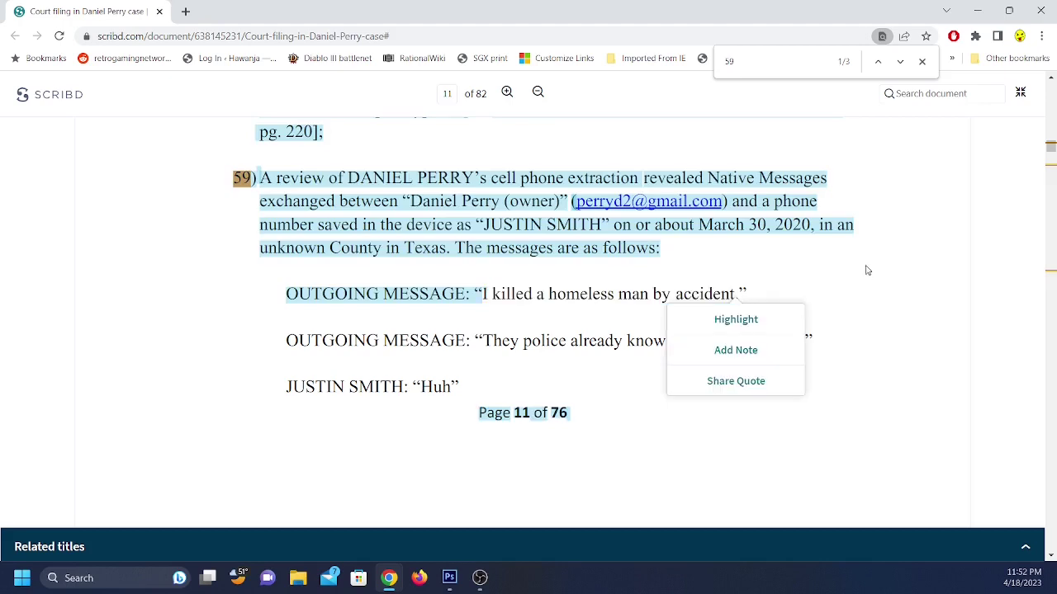
left_click(738, 297, "shift")
left_click_drag(738, 300, 746, 296)
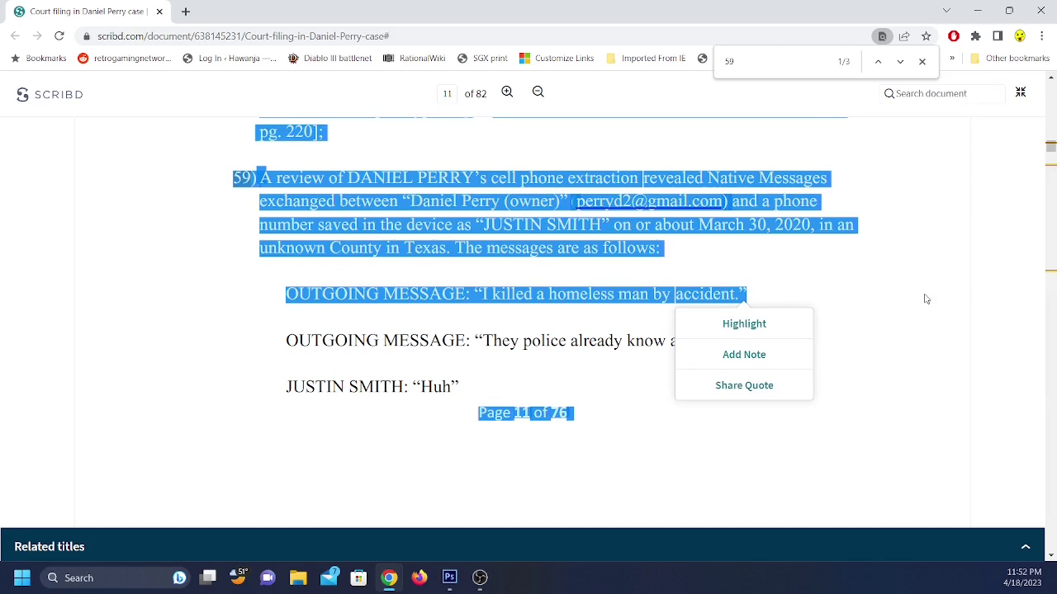
left_click(869, 303)
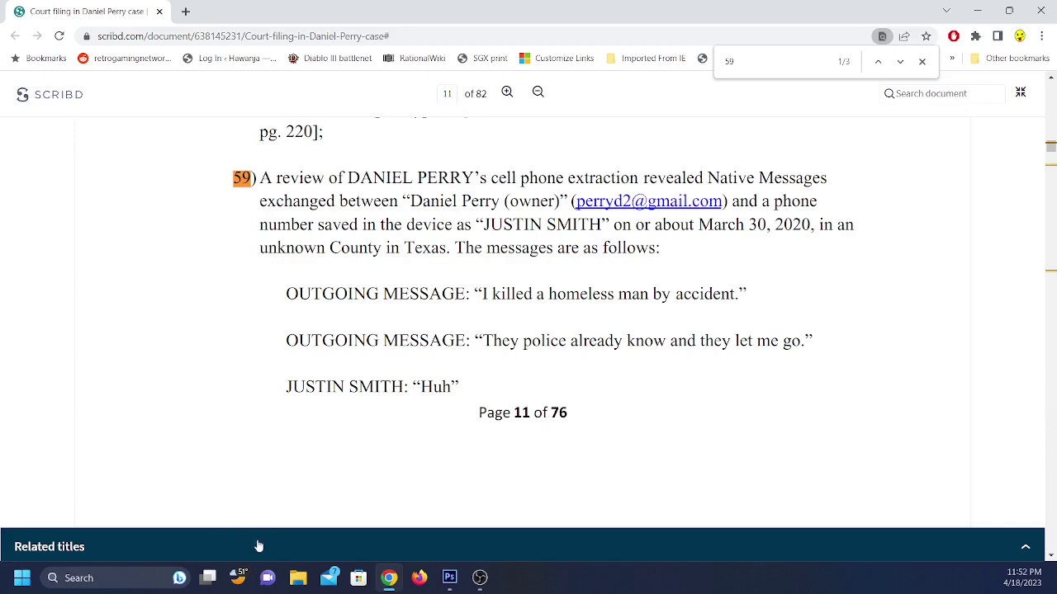
- Reread entry 59 and read entries 60 and 61, selecting one word of the meme caption and the quoted Facebook message
scroll(481, 401, "down", 6)
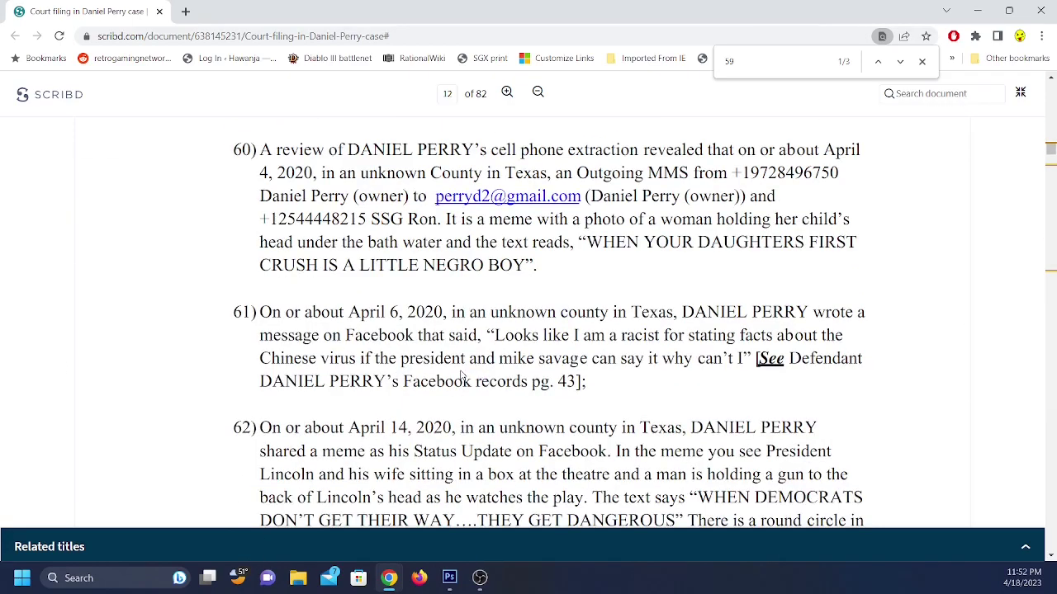
scroll(461, 375, "up", 5)
scroll(461, 376, "up", 1)
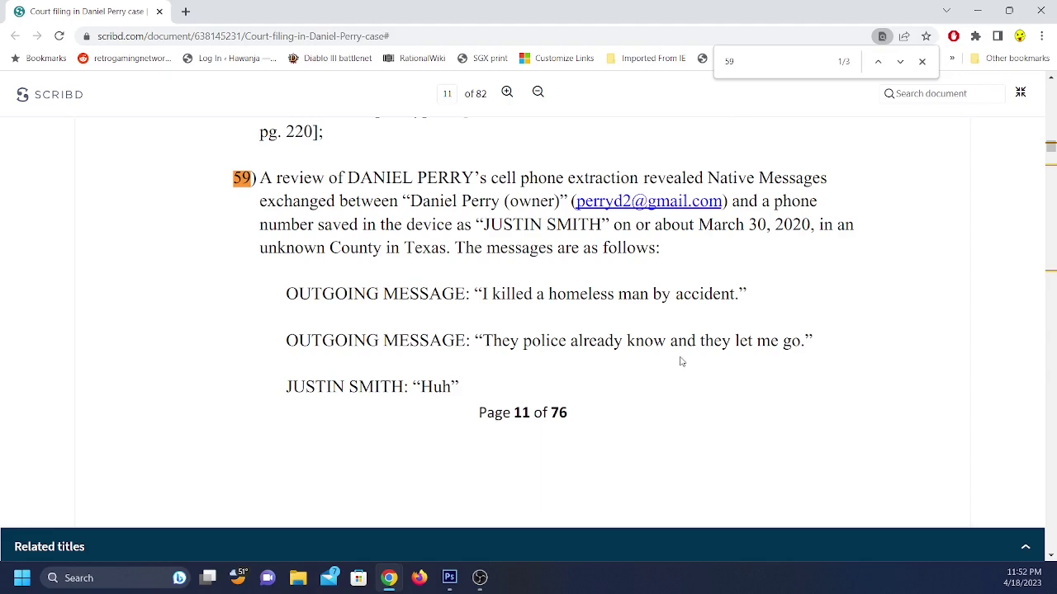
scroll(681, 362, "down", 5)
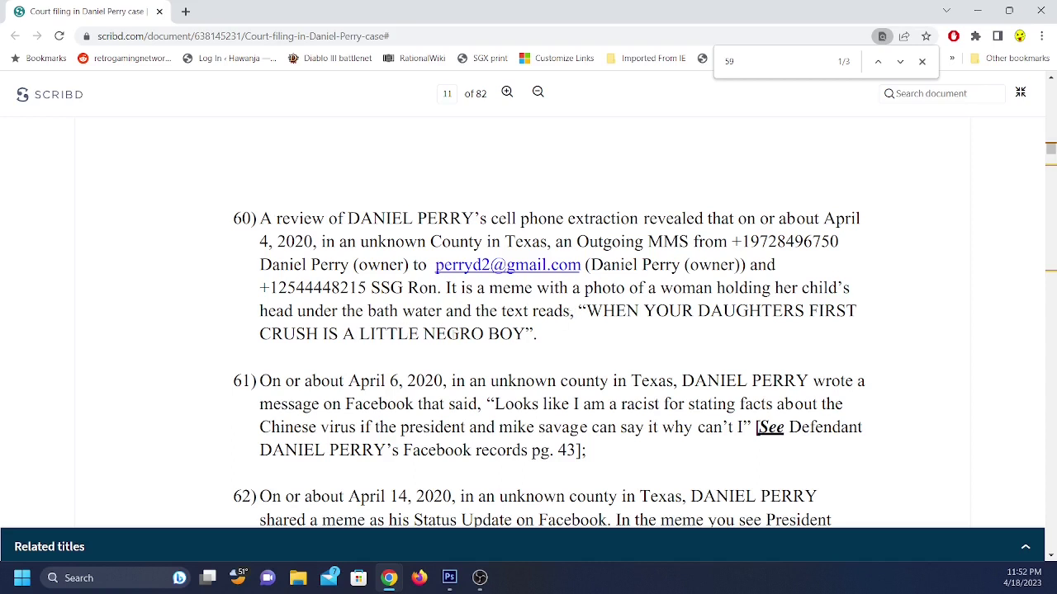
left_click_drag(423, 333, 484, 333)
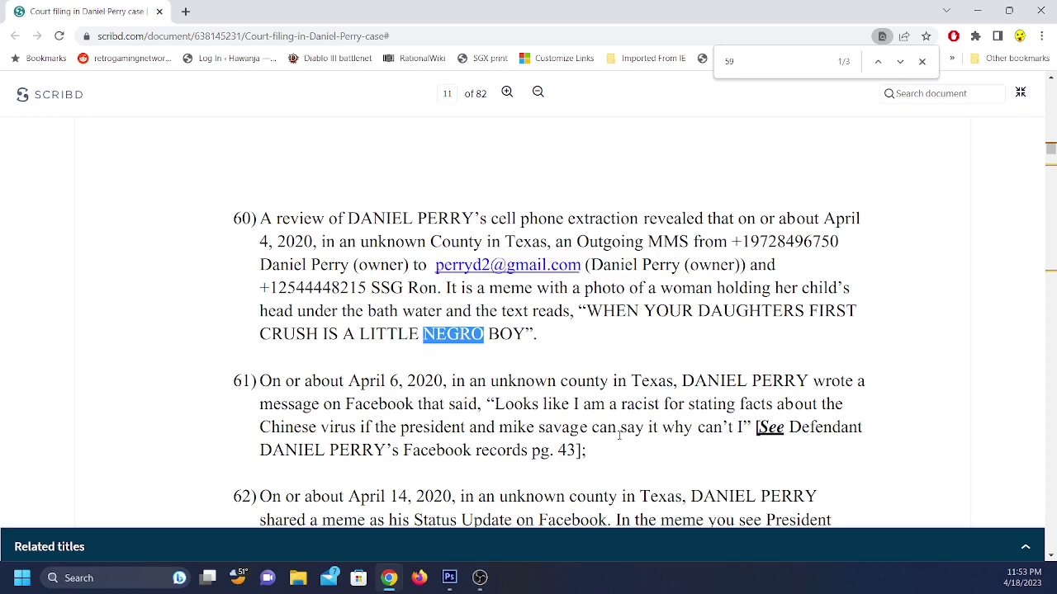
scroll(562, 431, "down", 2)
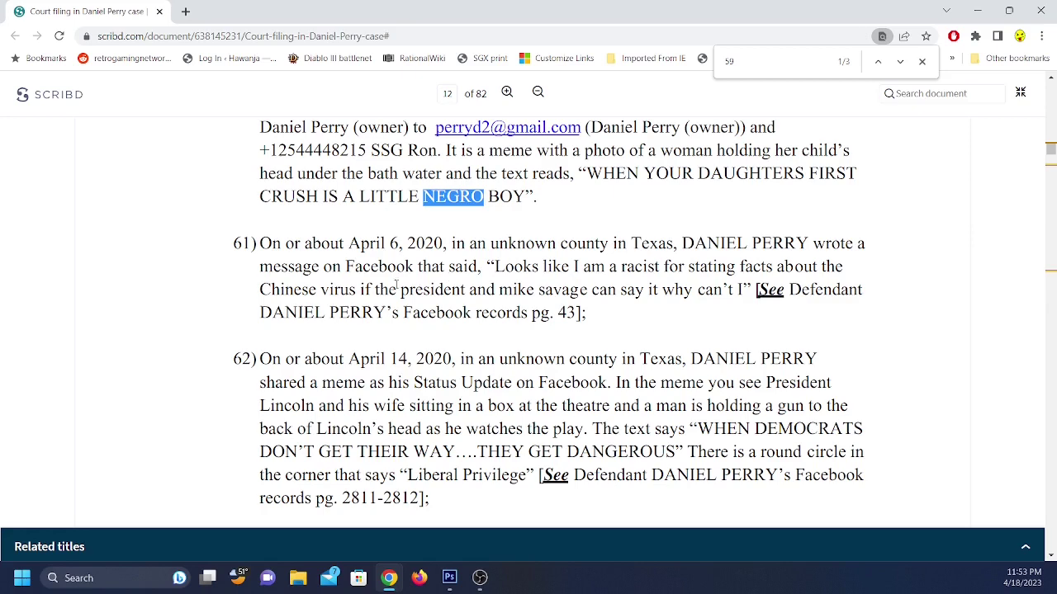
left_click_drag(495, 266, 746, 291)
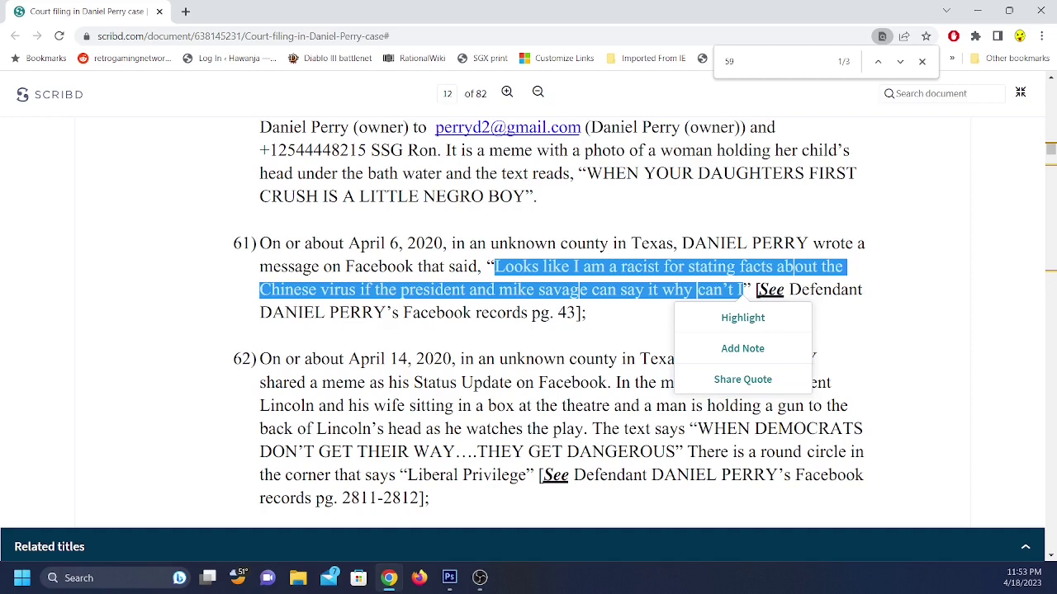
- Search the court filing for "87", advance to the match at entry 87, and read the conversation continuing on the following page
left_click(723, 63)
type("87")
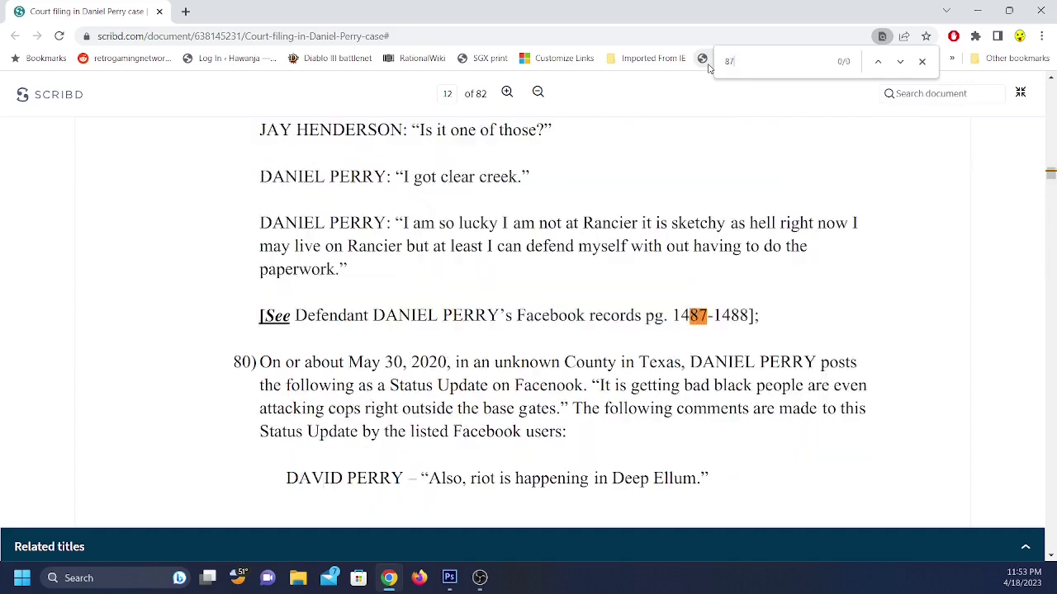
key("Return")
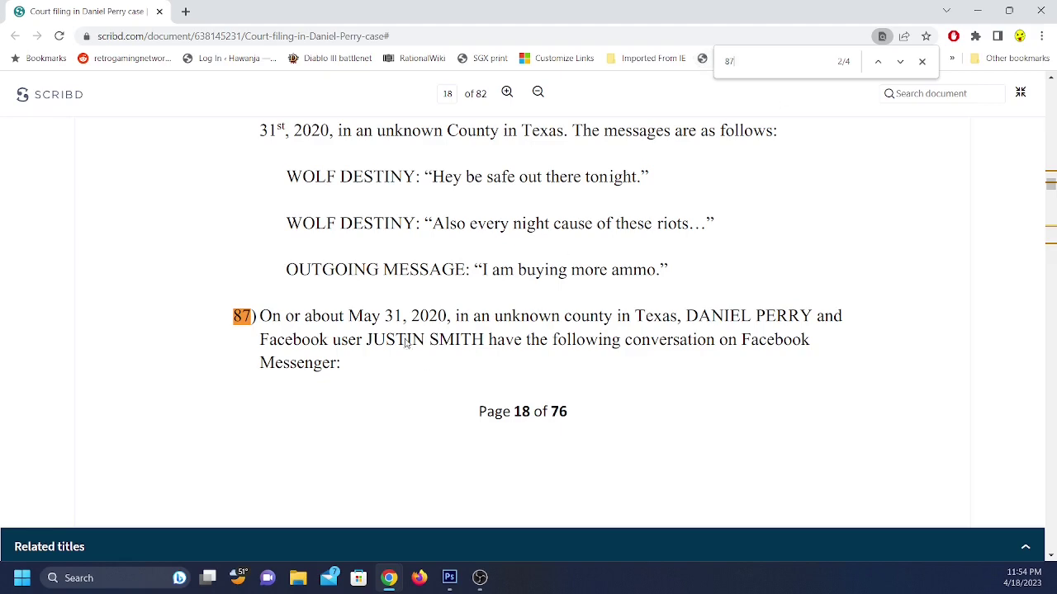
scroll(382, 316, "down", 6)
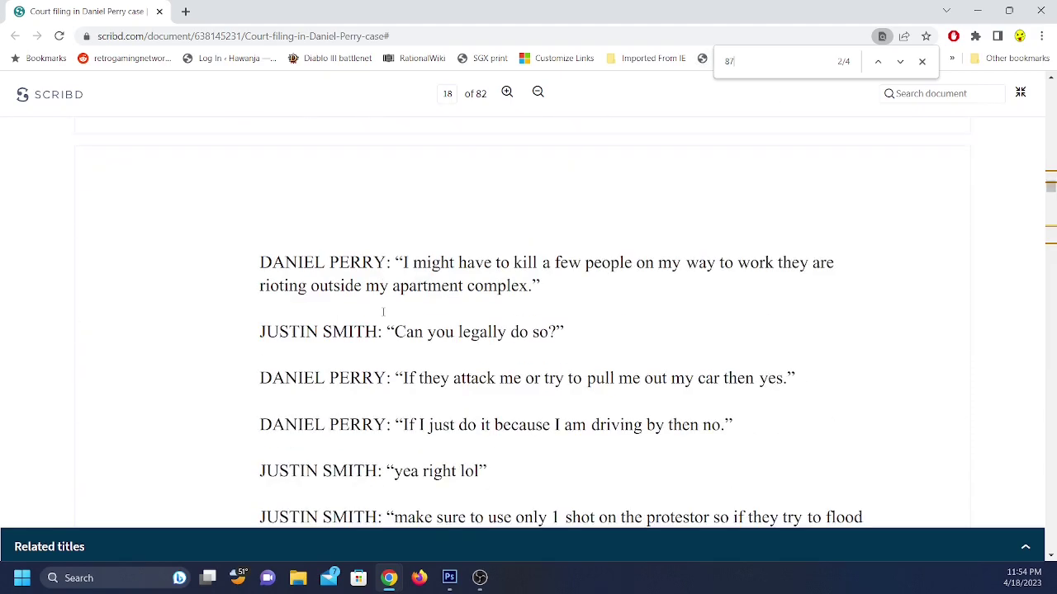
scroll(382, 310, "up", 5)
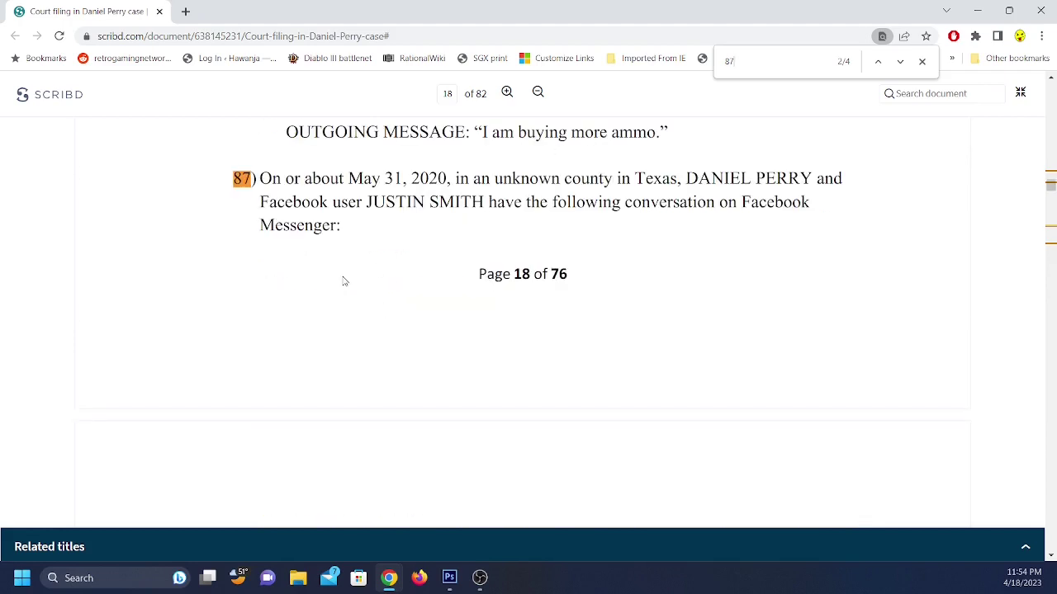
scroll(345, 280, "down", 5)
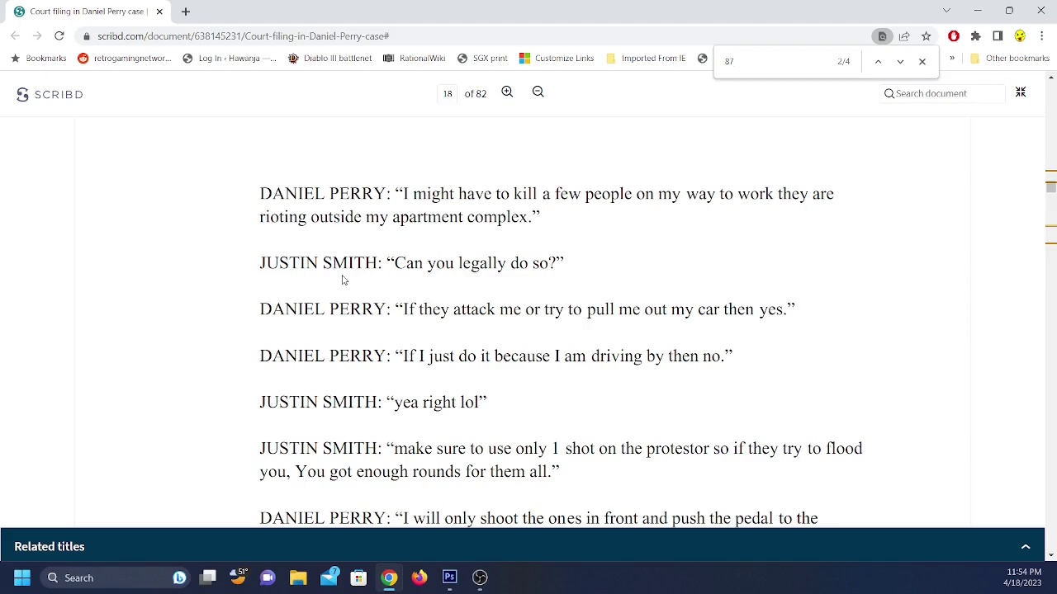
scroll(385, 250, "up", 3)
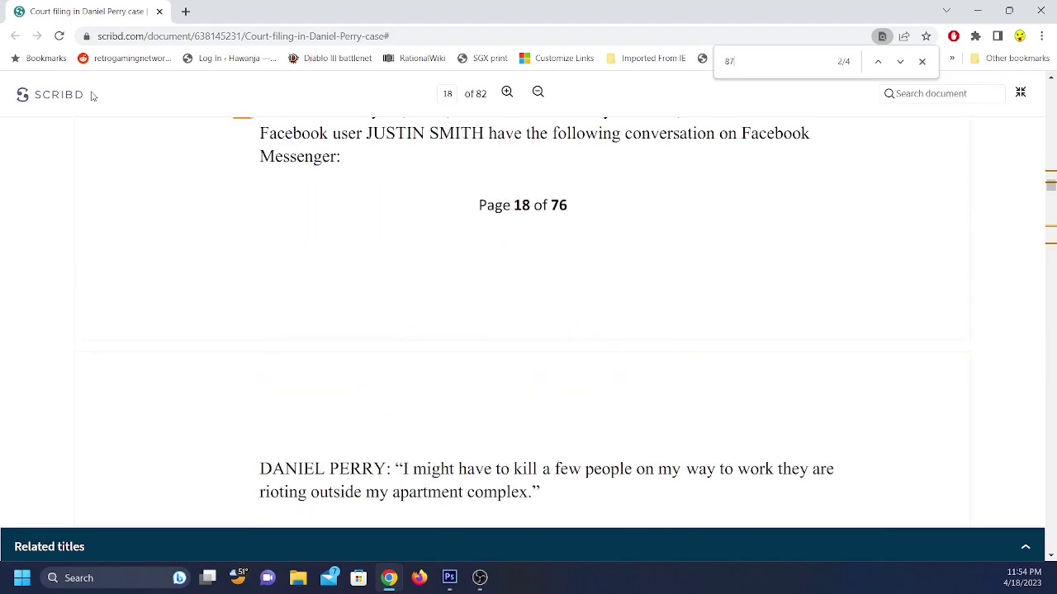
scroll(398, 258, "up", 1)
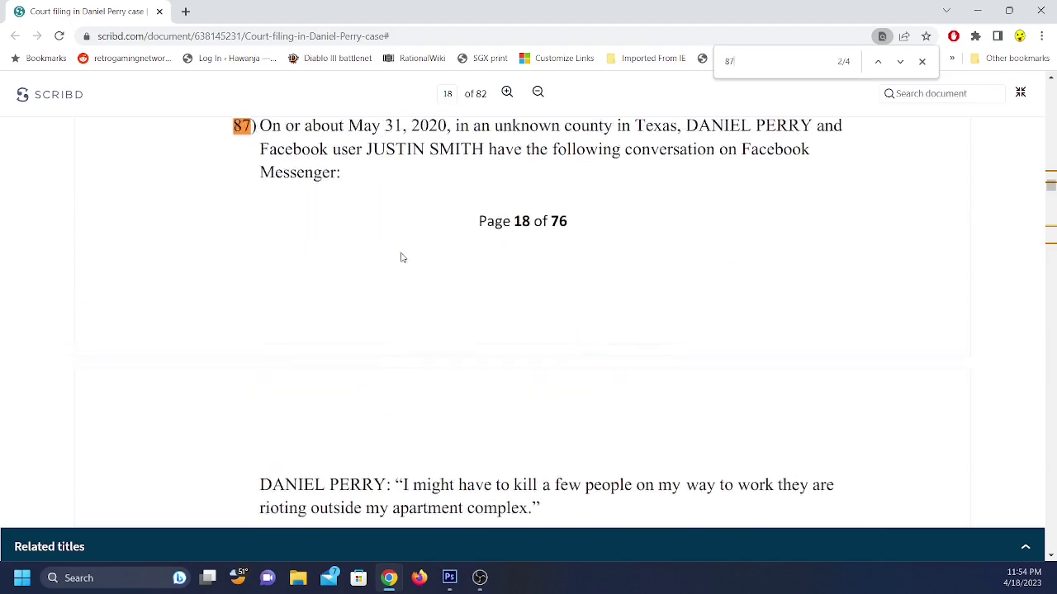
scroll(401, 261, "down", 3)
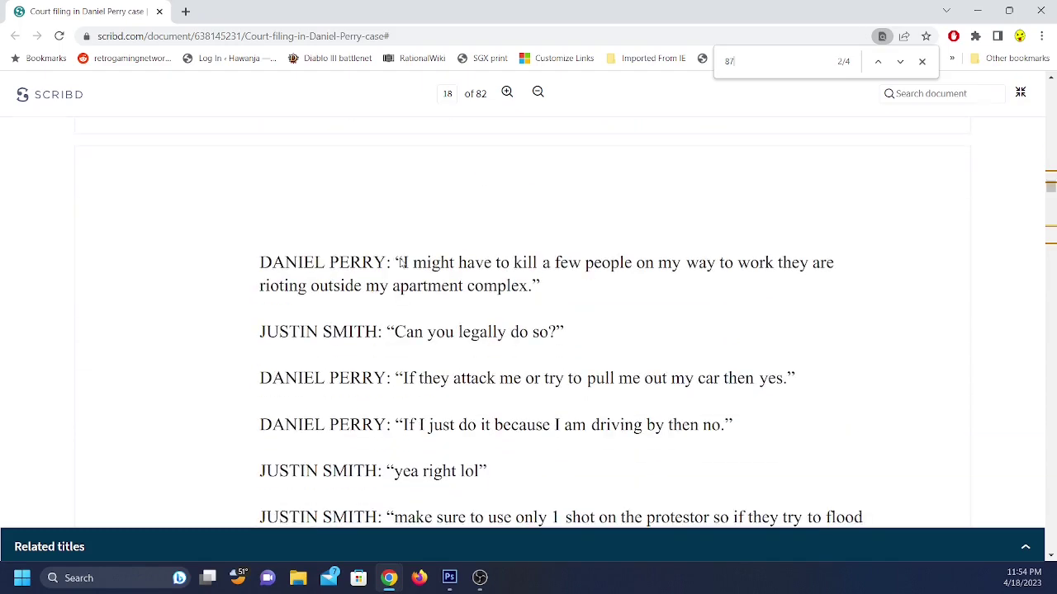
- Read entry 87's message exchange through page 19 to its end on the following page, and close the document search
scroll(401, 263, "down", 1)
scroll(411, 273, "down", 1)
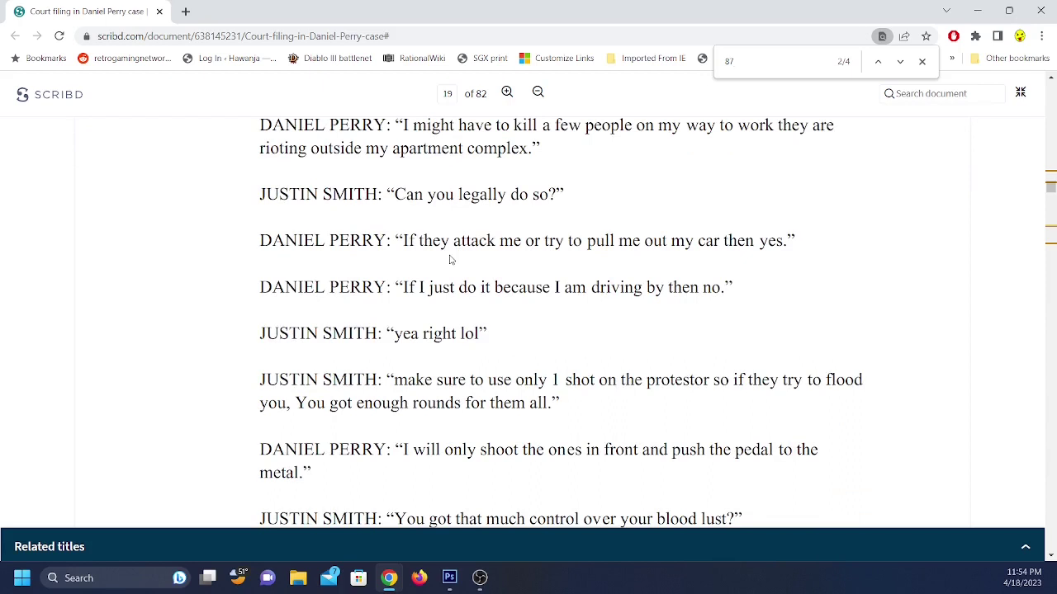
scroll(824, 251, "down", 1)
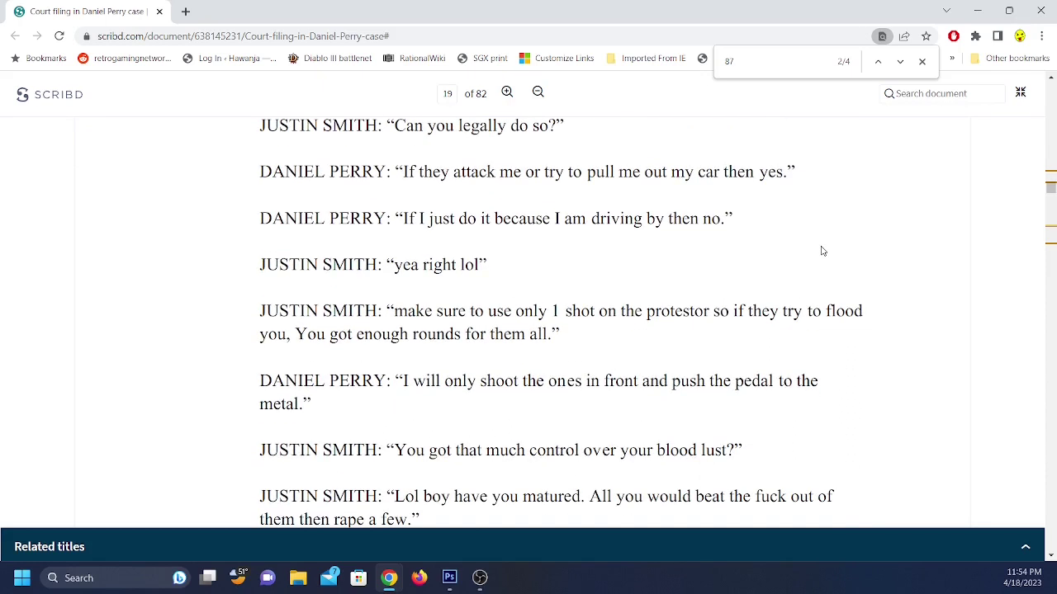
left_click(922, 62)
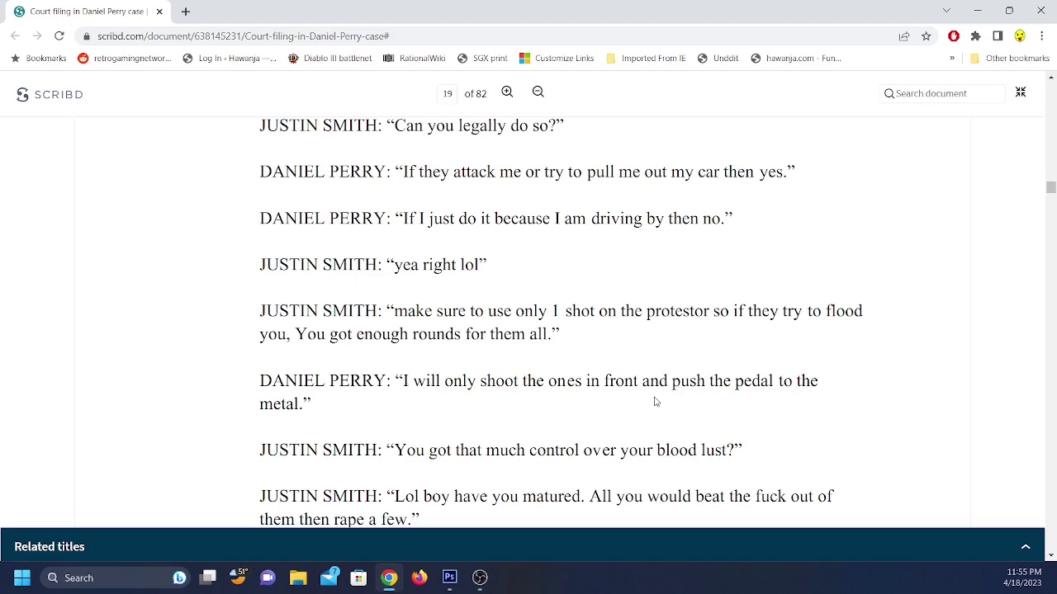
scroll(488, 405, "down", 2)
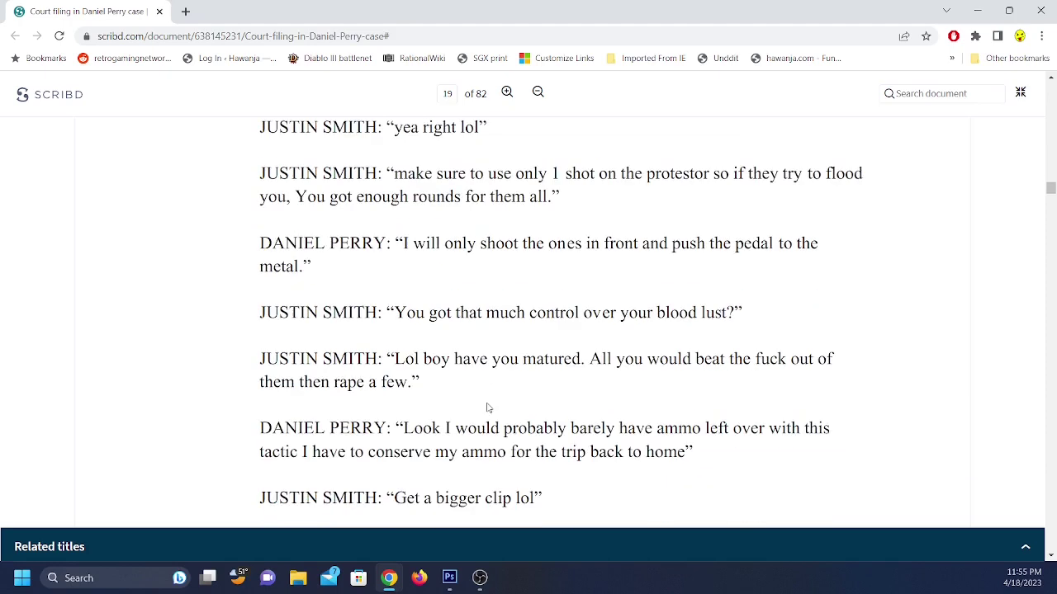
scroll(415, 353, "down", 1)
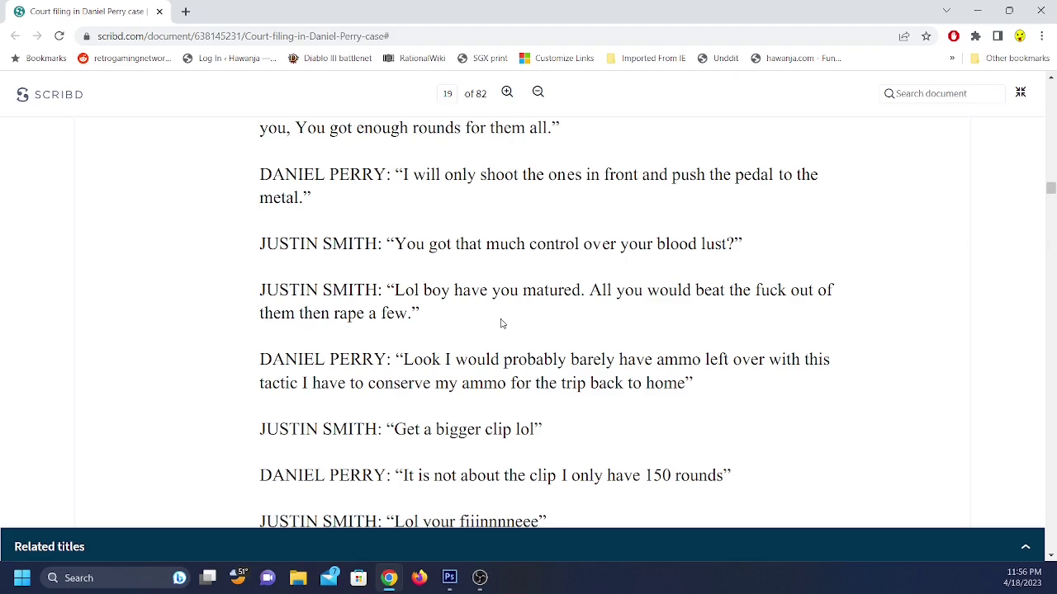
scroll(688, 421, "down", 4)
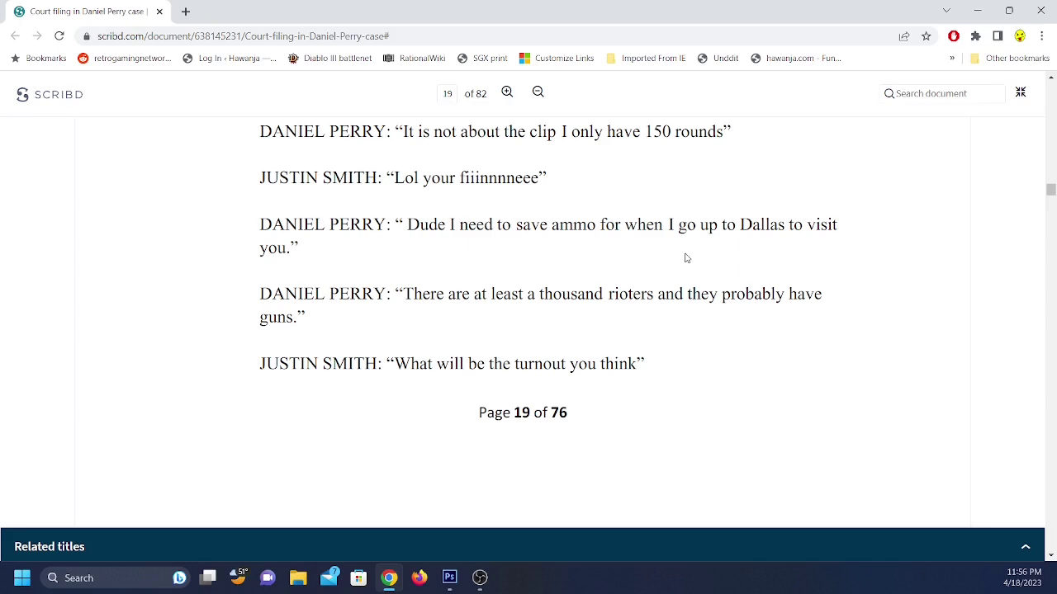
scroll(627, 264, "down", 2)
scroll(627, 264, "down", 5)
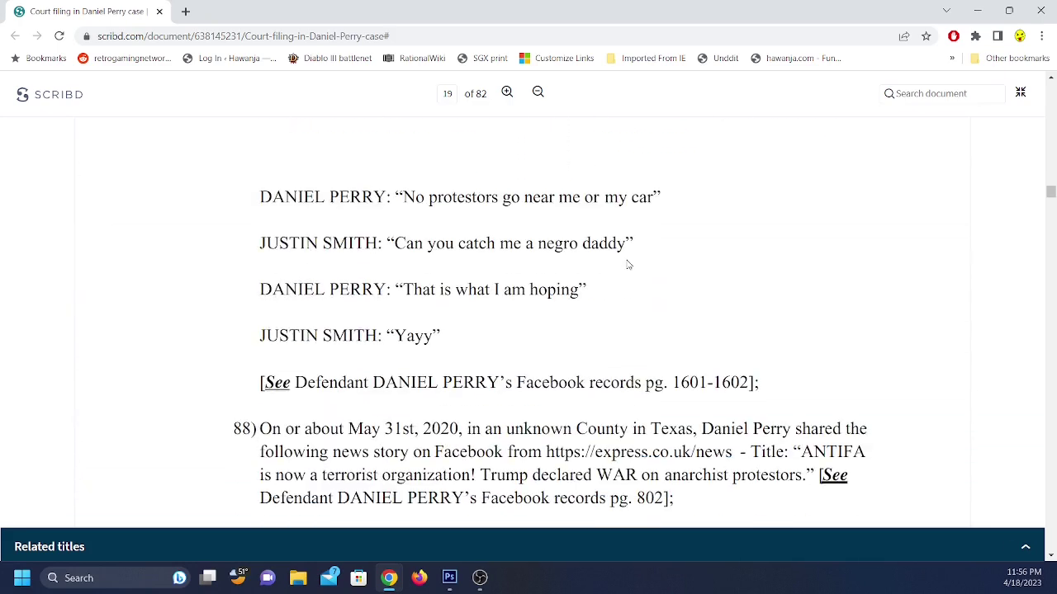
- Select the message about protestors near the car, clear that selection, and select the reply directly below it
left_click_drag(426, 196, 682, 196)
left_click(686, 196)
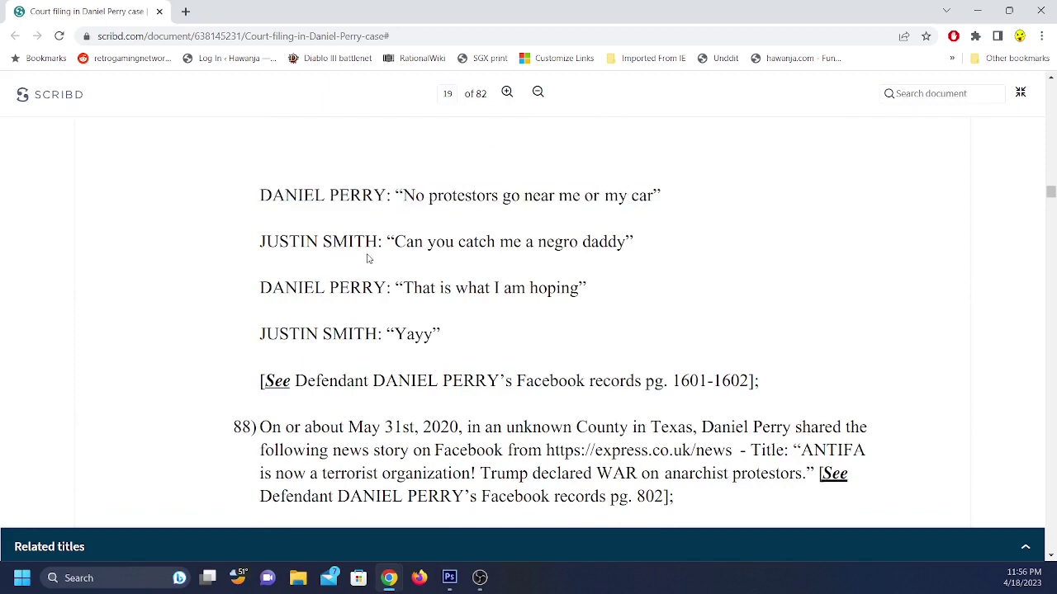
left_click_drag(386, 242, 633, 242)
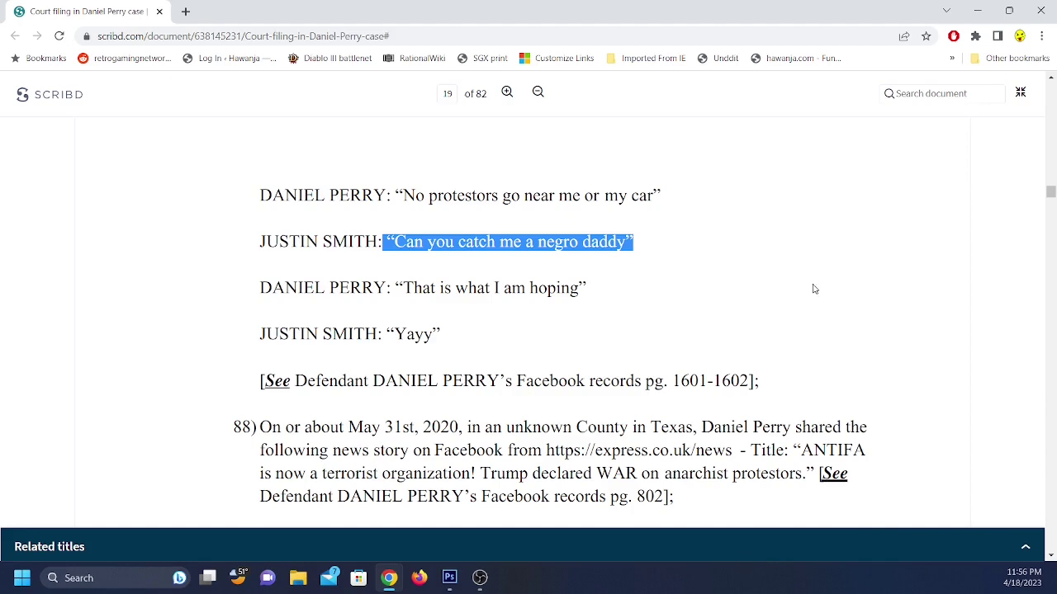
- Go back to the start of page 19, select the two answers to "Can you legally do so?", clear the selection, and read on
scroll(582, 283, "up", 1)
scroll(582, 283, "up", 6)
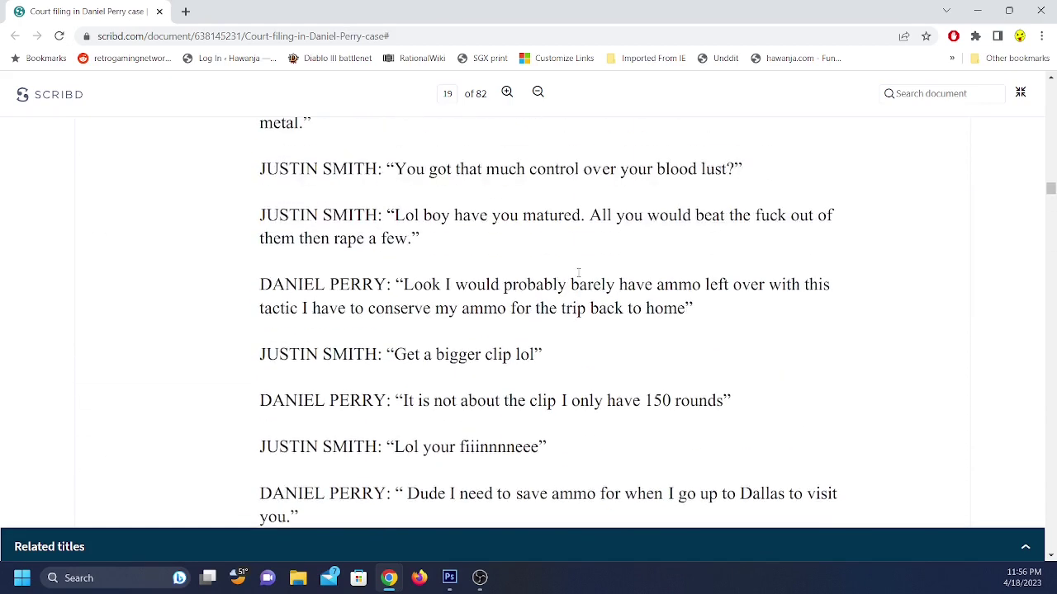
scroll(578, 277, "up", 3)
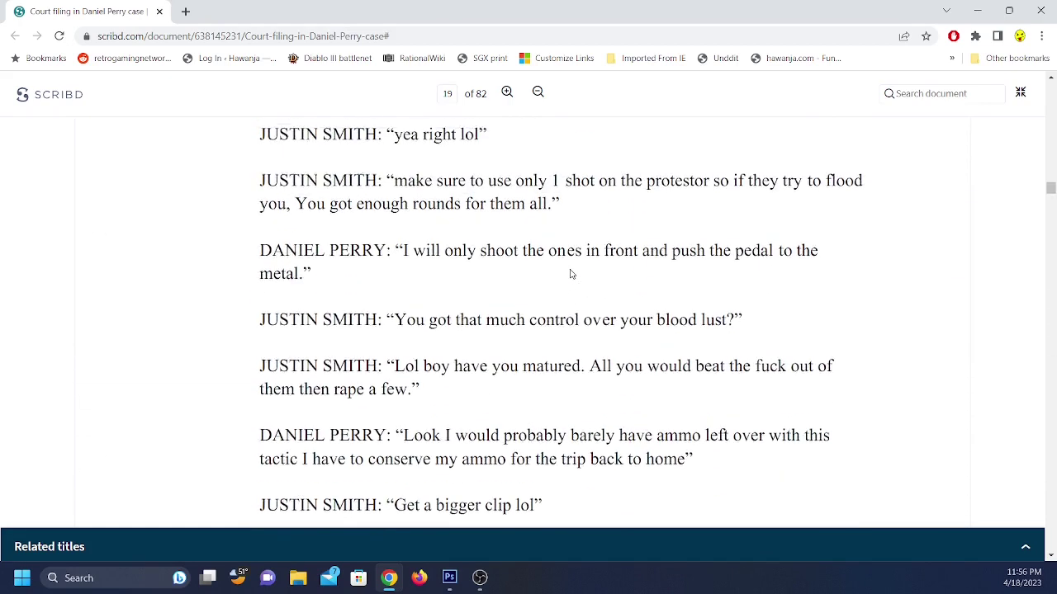
scroll(571, 277, "up", 3)
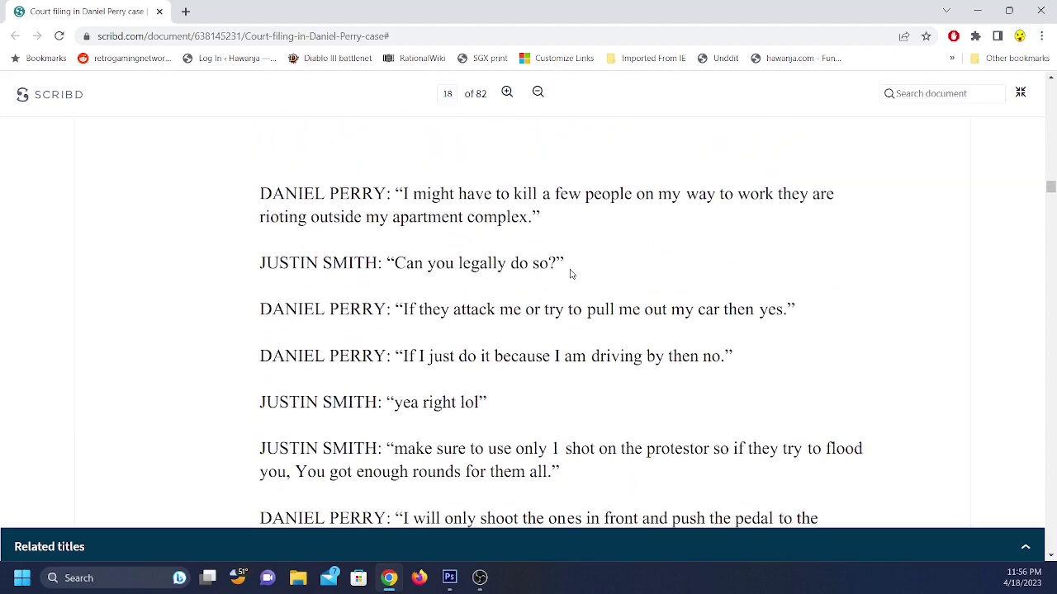
left_click_drag(404, 309, 721, 367)
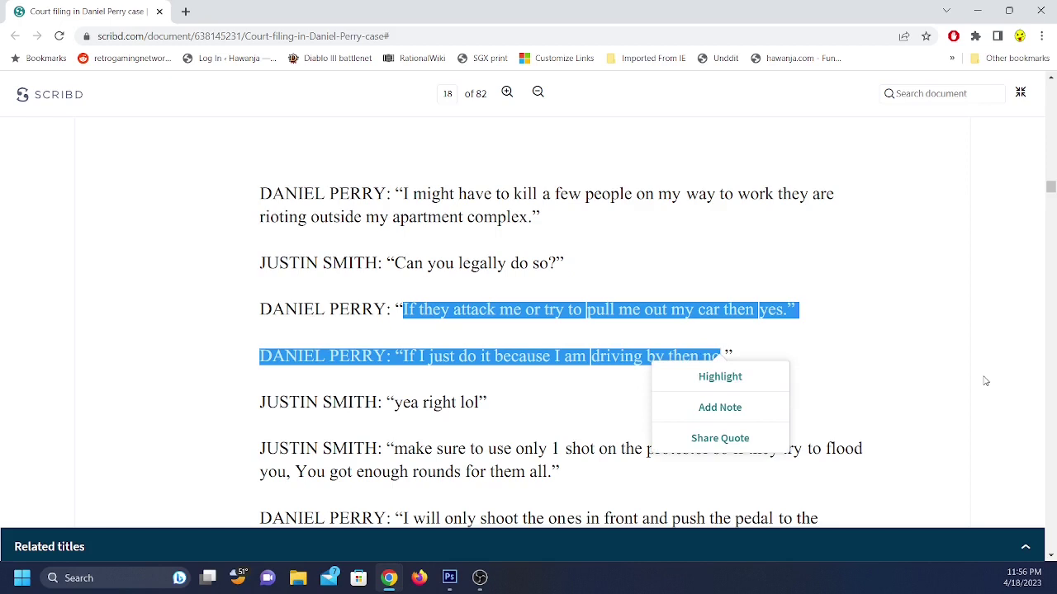
left_click(864, 337)
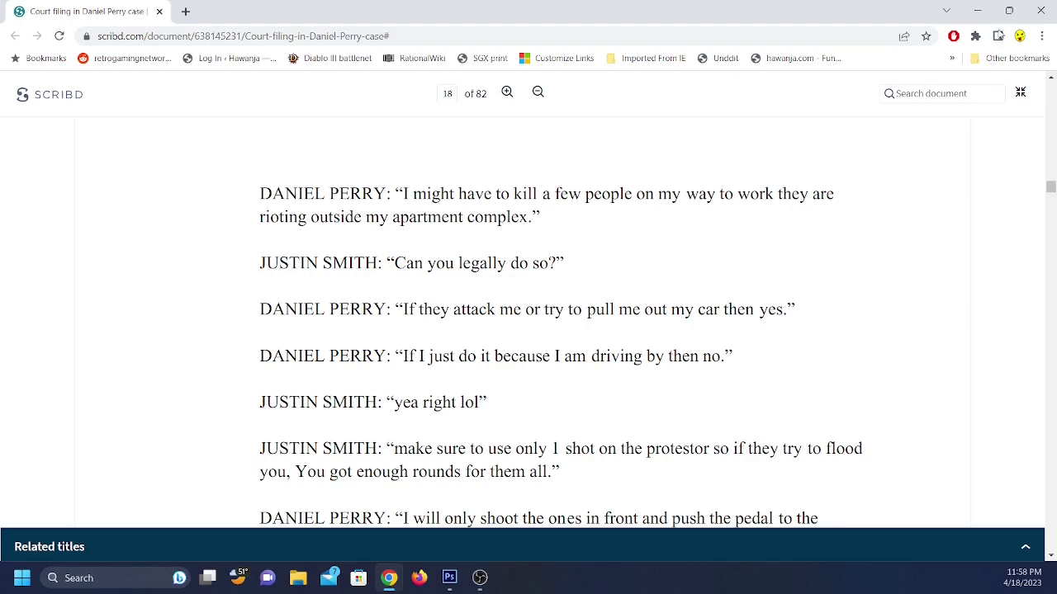
scroll(376, 315, "down", 5)
scroll(376, 315, "down", 14)
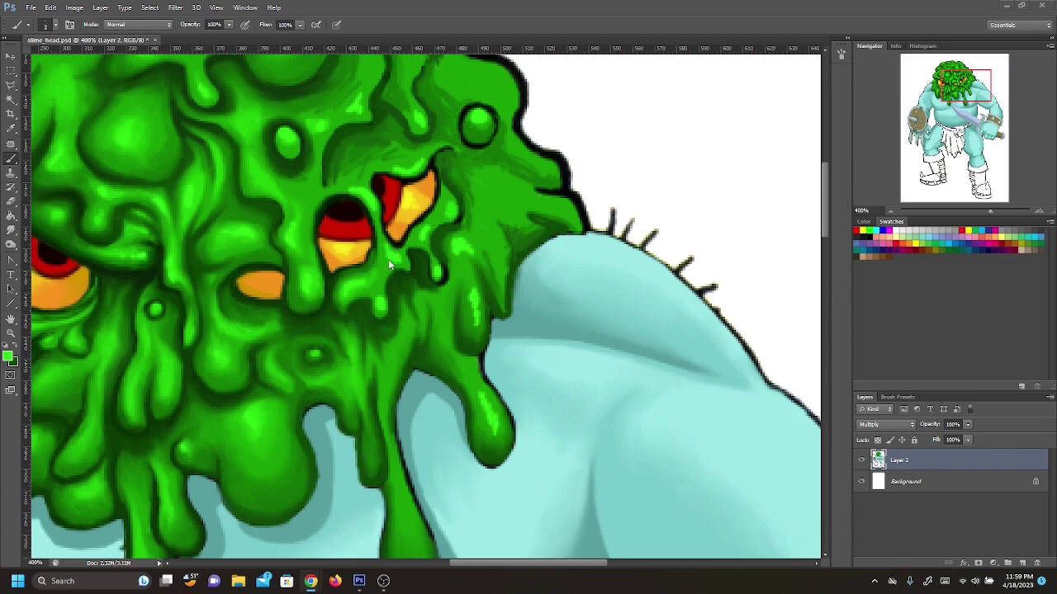
- Switch to Photoshop and paint dark green over the black outline of the small drip below the slime head's rightmost eye
left_click(10, 201)
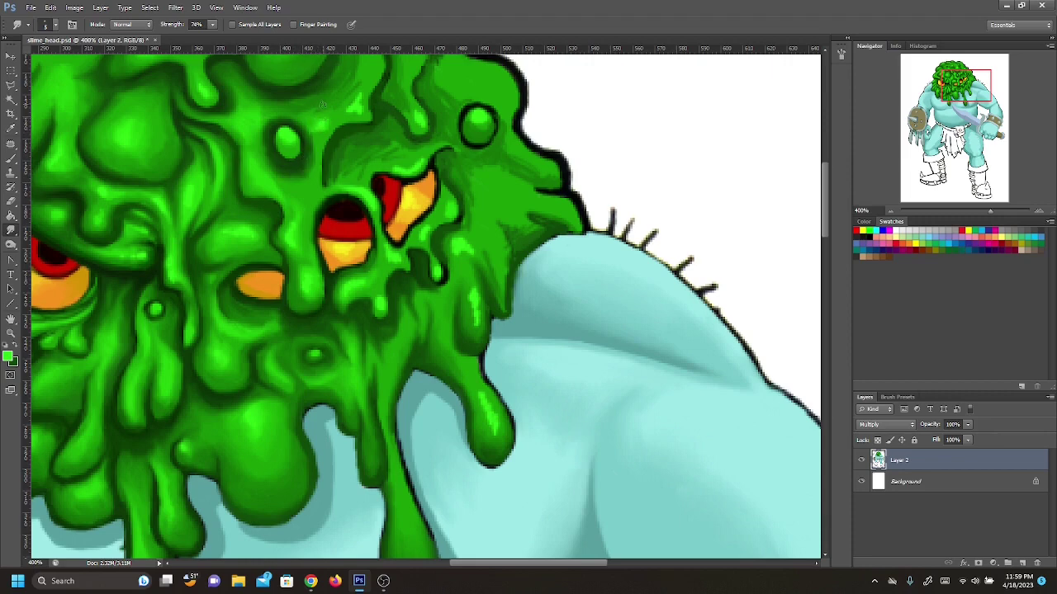
left_click_drag(967, 92, 970, 86)
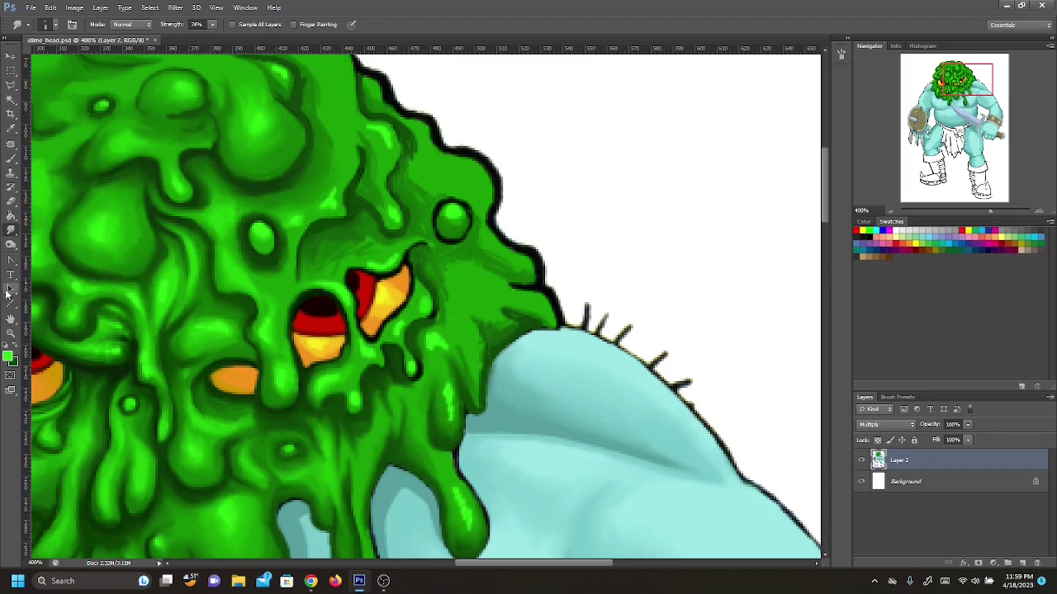
left_click(18, 350)
left_click(11, 159)
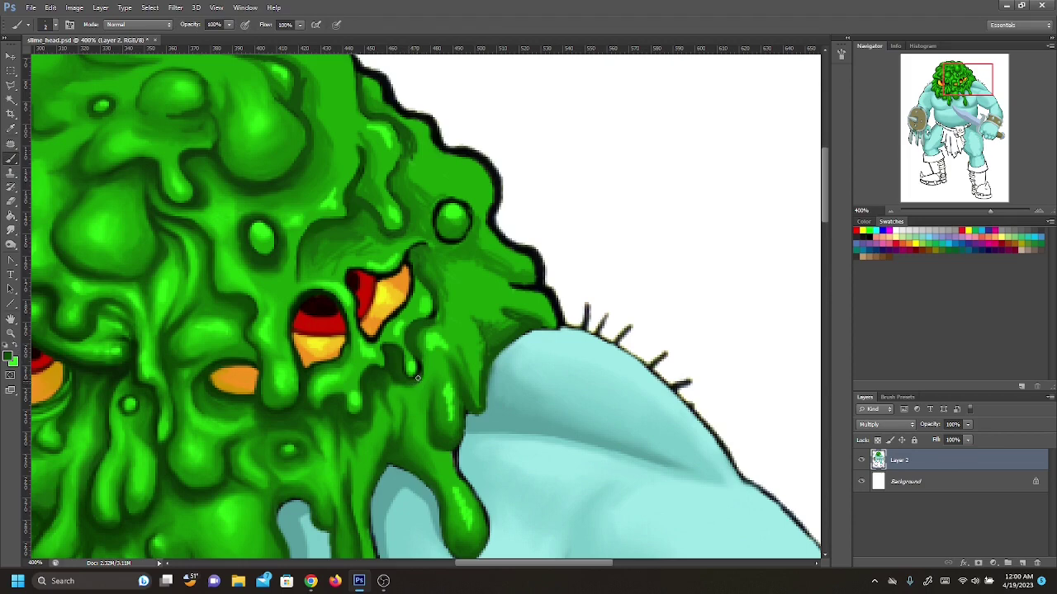
mouse_move(419, 363)
left_mouse_down()
mouse_move(430, 394)
mouse_move(421, 366)
mouse_move(430, 373)
mouse_move(421, 381)
left_mouse_up()
- Paint bright green highlights on the short drips below the right-hand eyes and along the long drip hanging over the chest
left_click(17, 350)
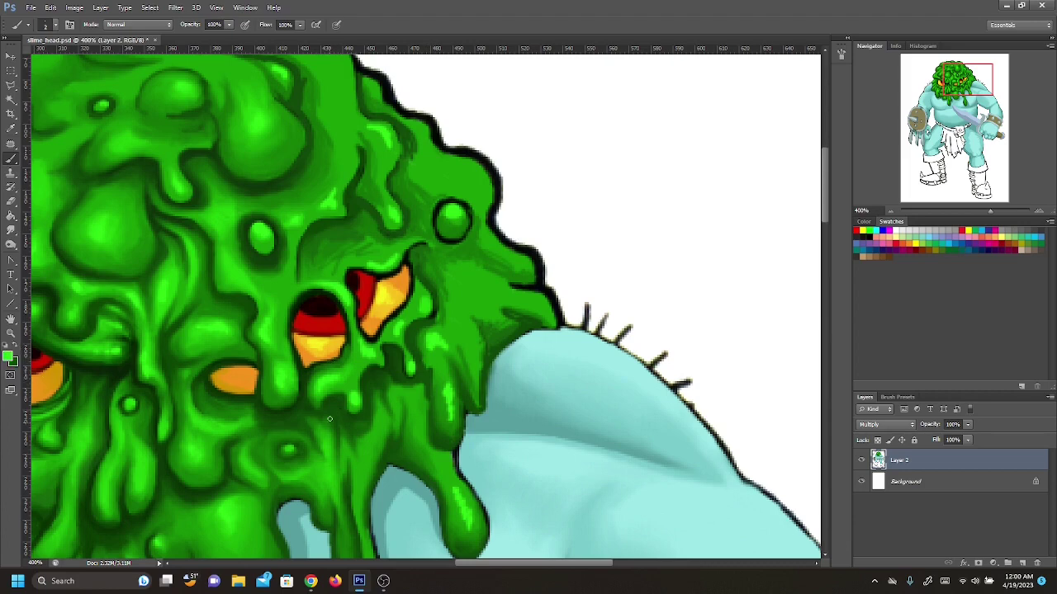
mouse_move(376, 412)
left_mouse_down()
mouse_move(380, 423)
mouse_move(360, 396)
left_mouse_up()
mouse_move(418, 428)
left_mouse_down()
mouse_move(418, 400)
mouse_move(396, 402)
mouse_move(395, 413)
left_mouse_up()
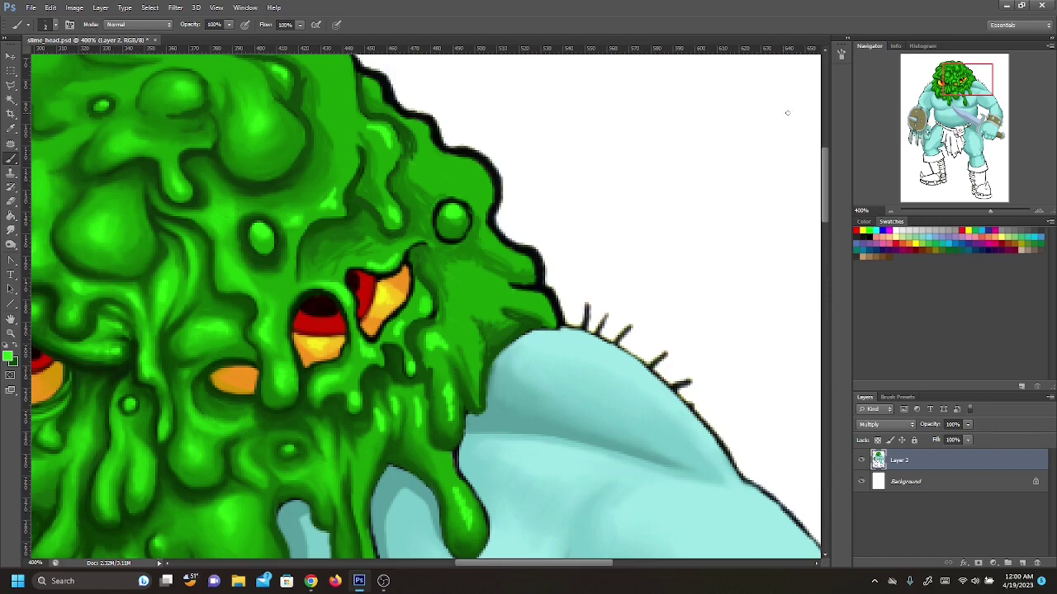
left_click_drag(185, 398, 275, 312)
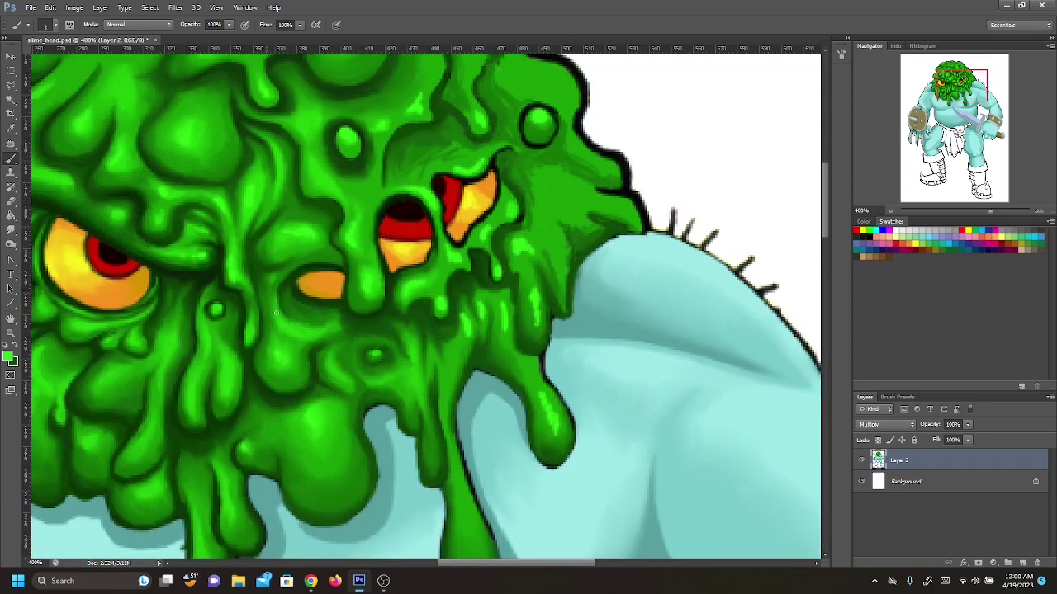
left_click_drag(454, 357, 449, 389)
left_click_drag(496, 423, 553, 287)
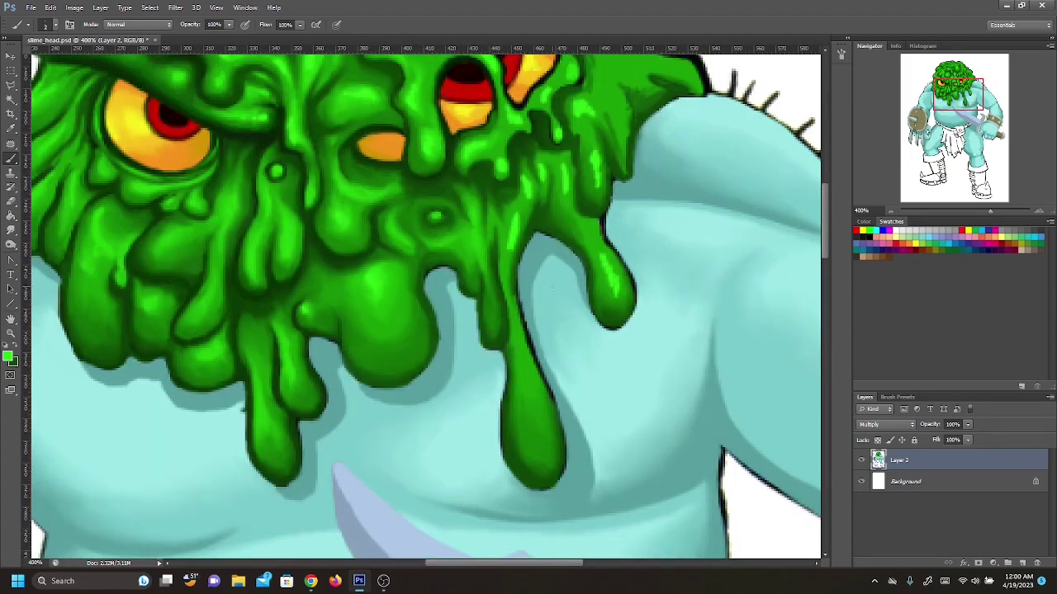
left_click_drag(520, 345, 535, 397)
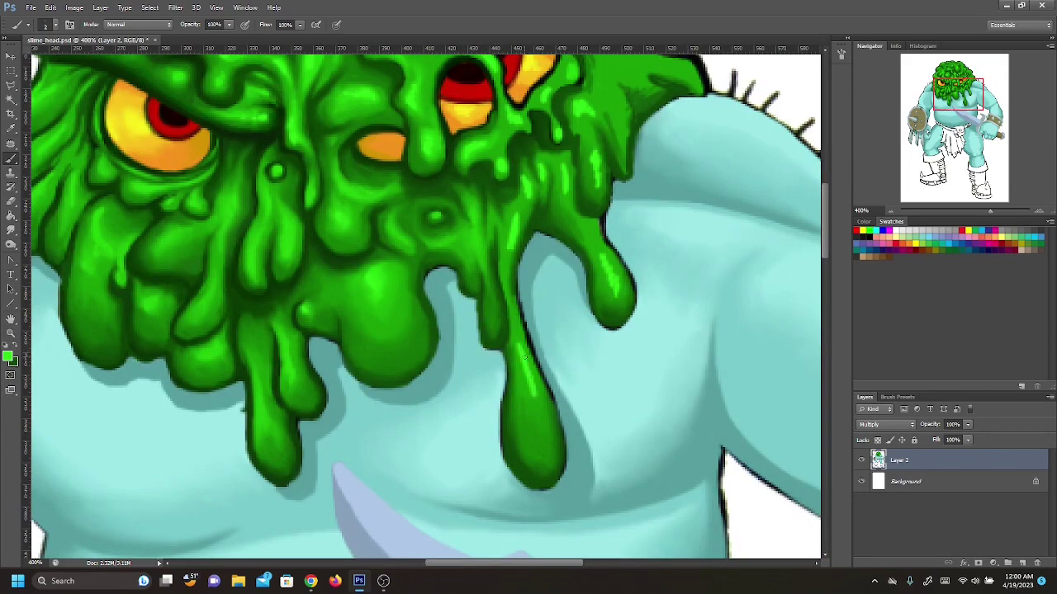
- Smudge the bright highlights into the long drip and its neighbouring drips, touching up the slime with the brush in between
left_click(11, 229)
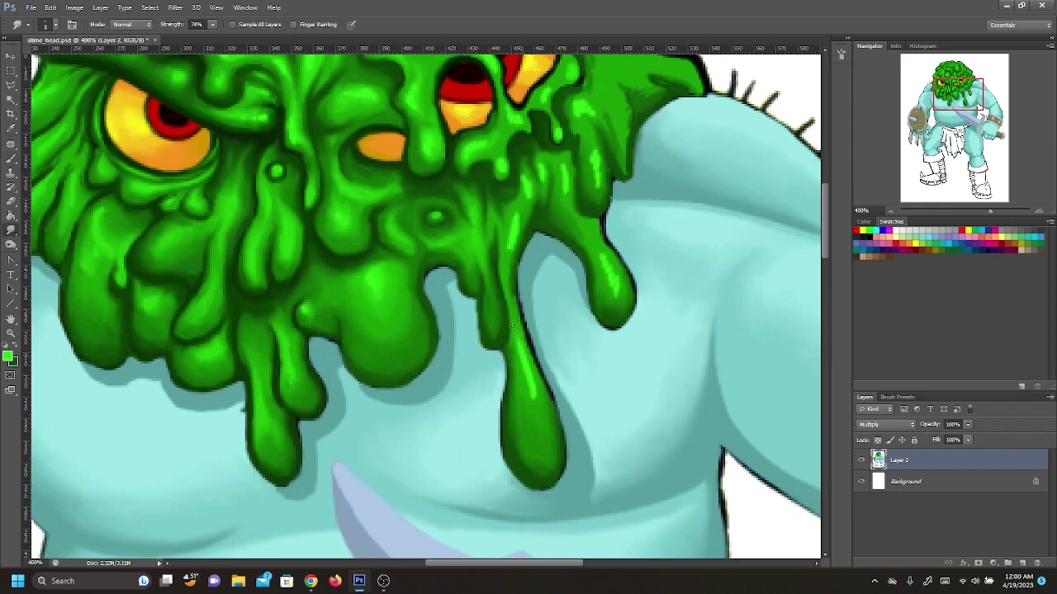
left_click_drag(528, 386, 536, 415)
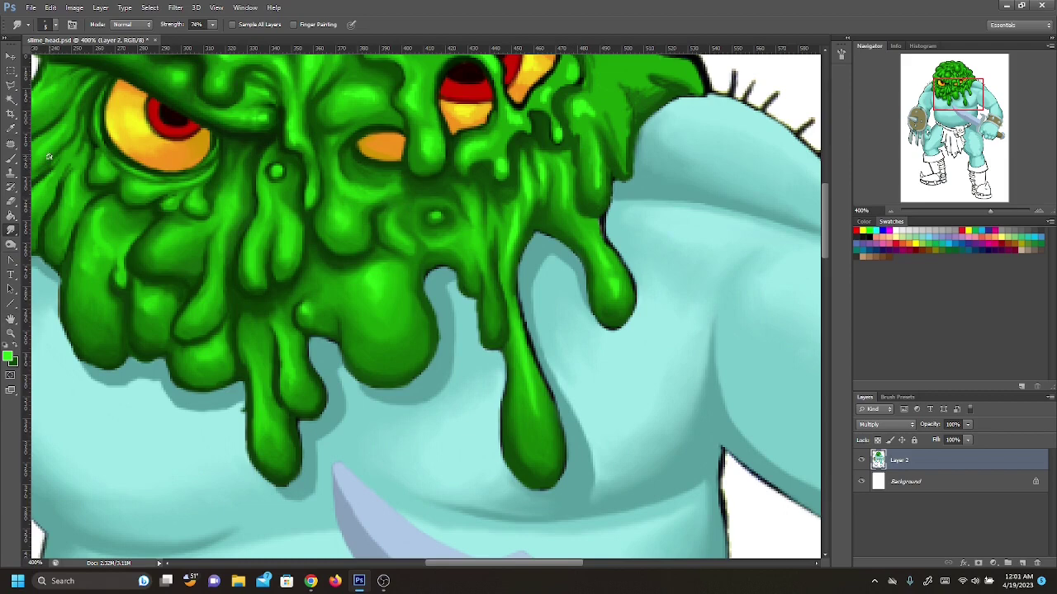
left_click(11, 158)
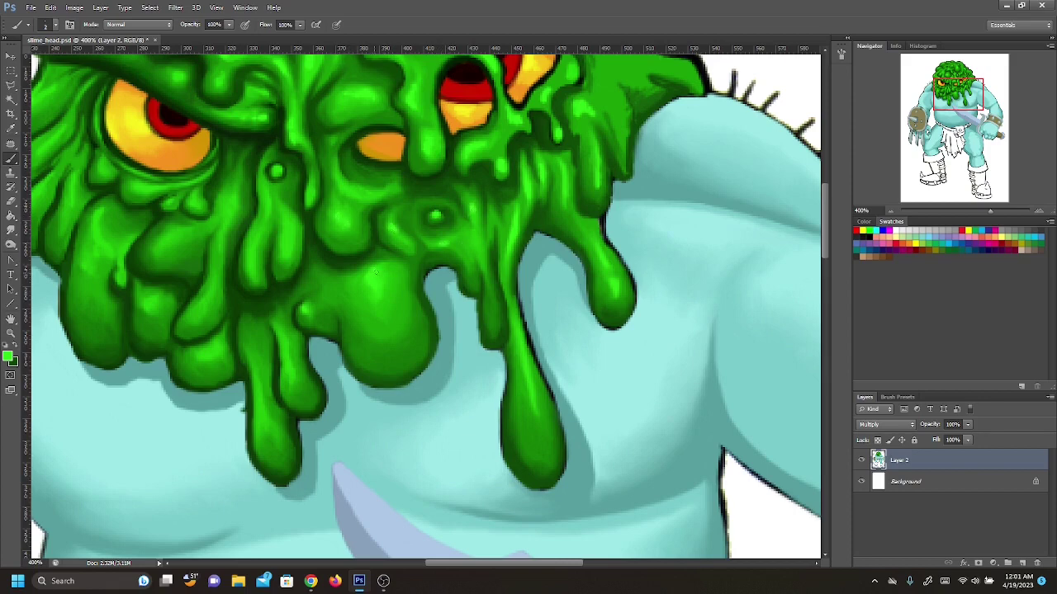
left_click(11, 229)
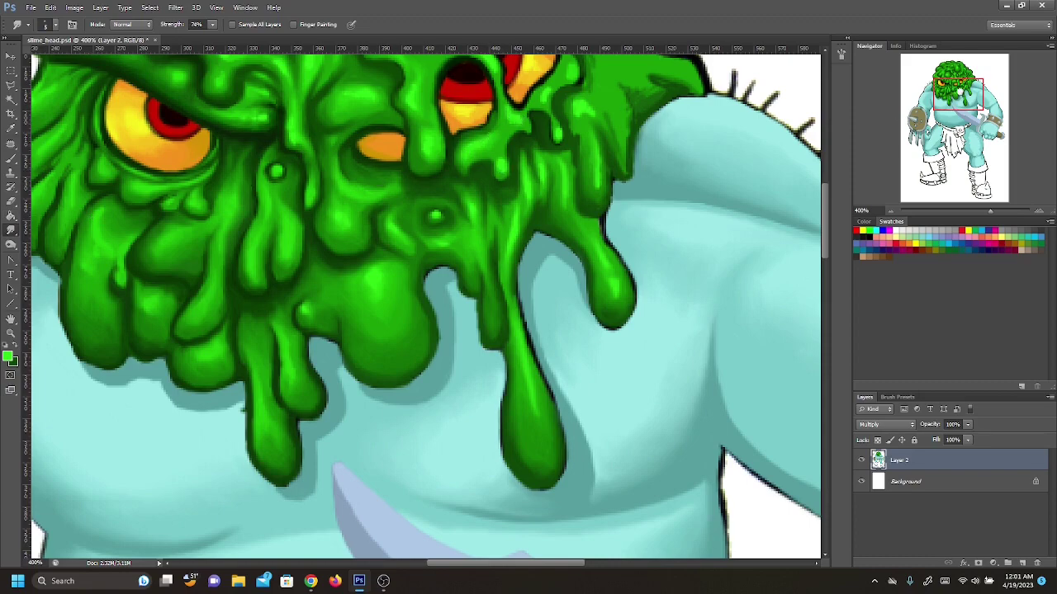
left_click_drag(957, 97, 959, 91)
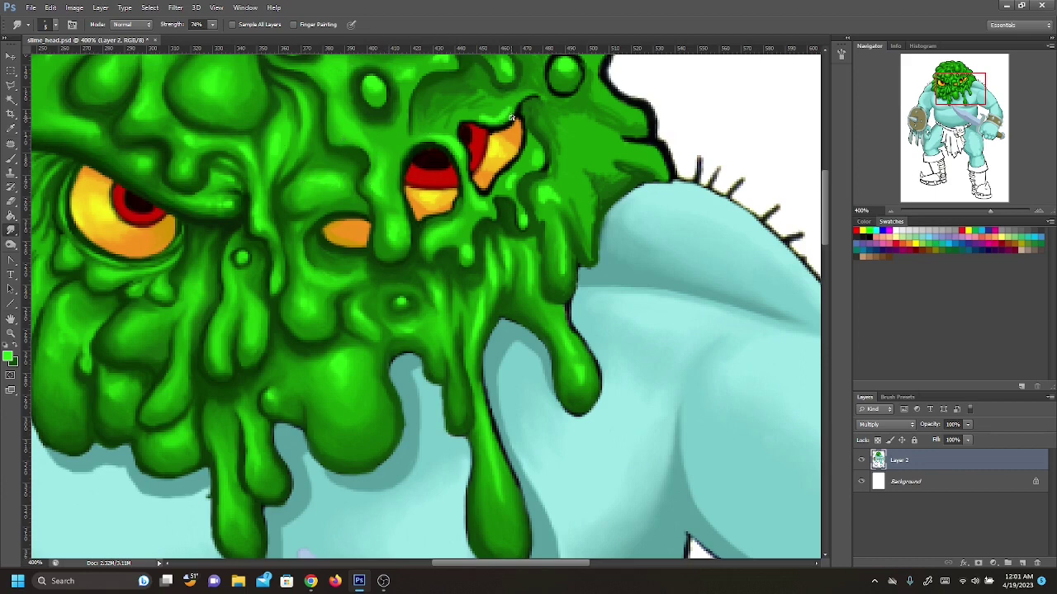
mouse_move(505, 226)
left_mouse_down()
mouse_move(520, 223)
mouse_move(516, 199)
mouse_move(513, 225)
left_mouse_up()
- Paint dark green over the black line above the rightmost eye, and smudge the shading across the surrounding slime
left_click(18, 347)
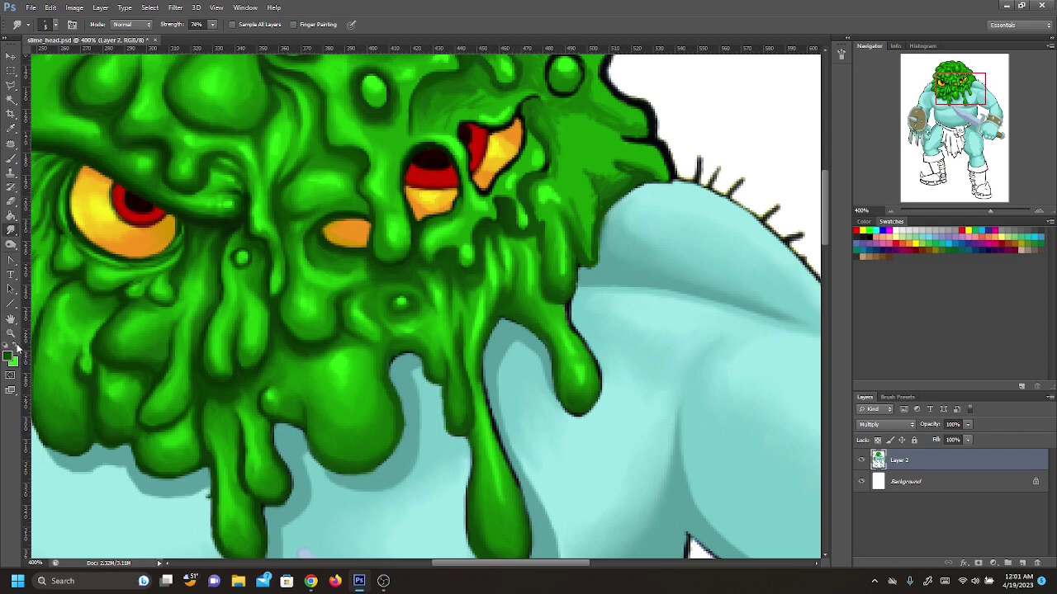
left_click(11, 159)
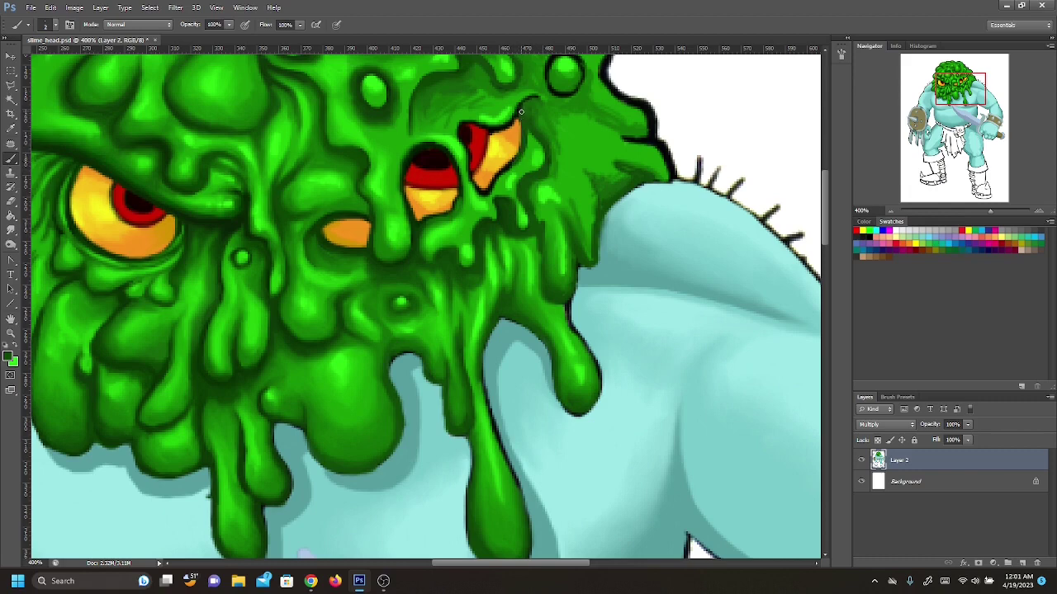
left_click(10, 230)
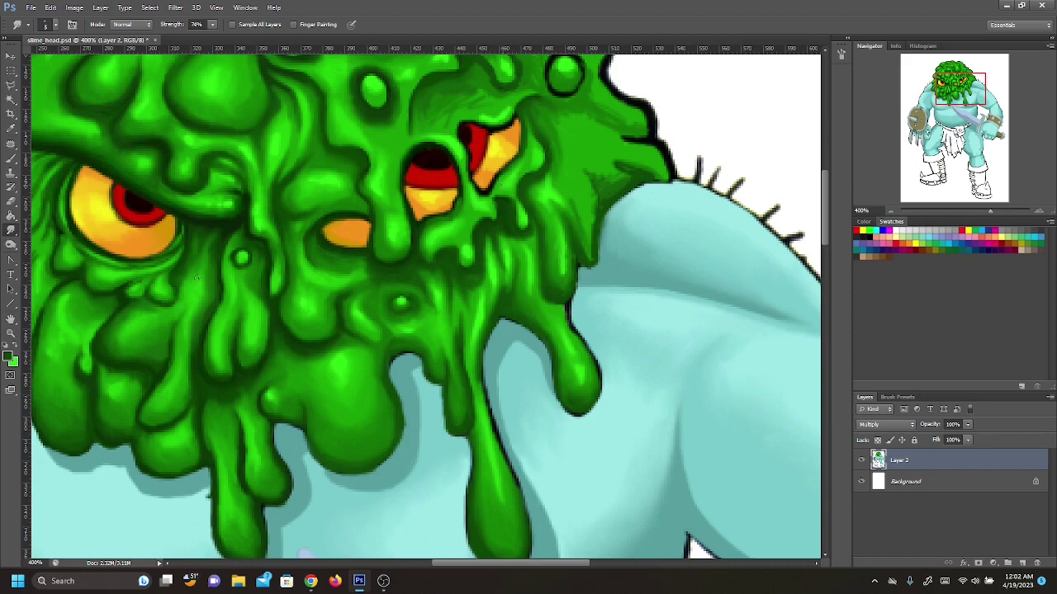
left_click_drag(510, 237, 516, 252)
left_click_drag(956, 95, 958, 92)
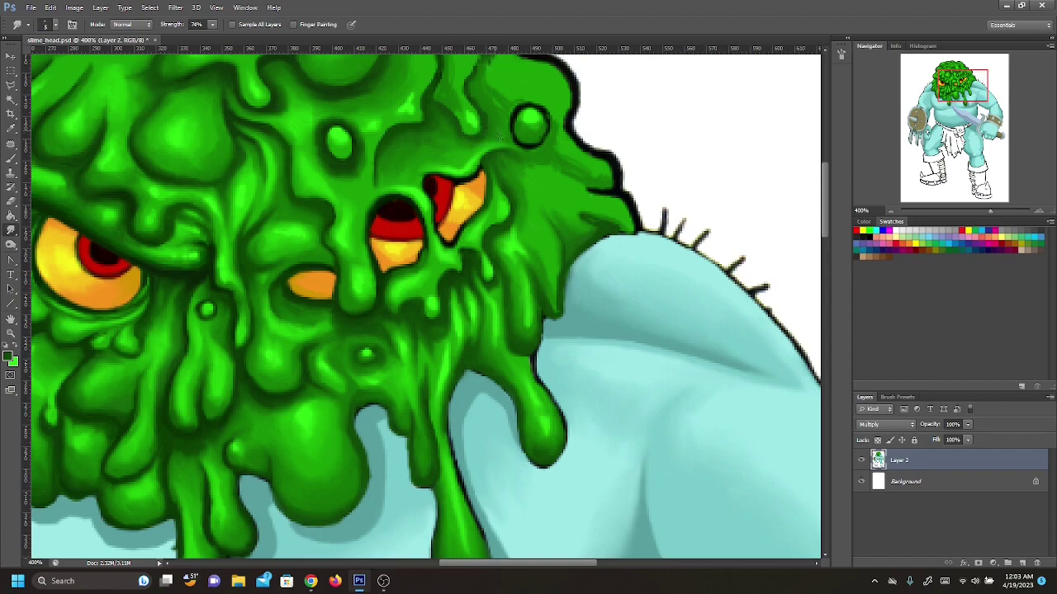
left_click_drag(983, 93, 987, 87)
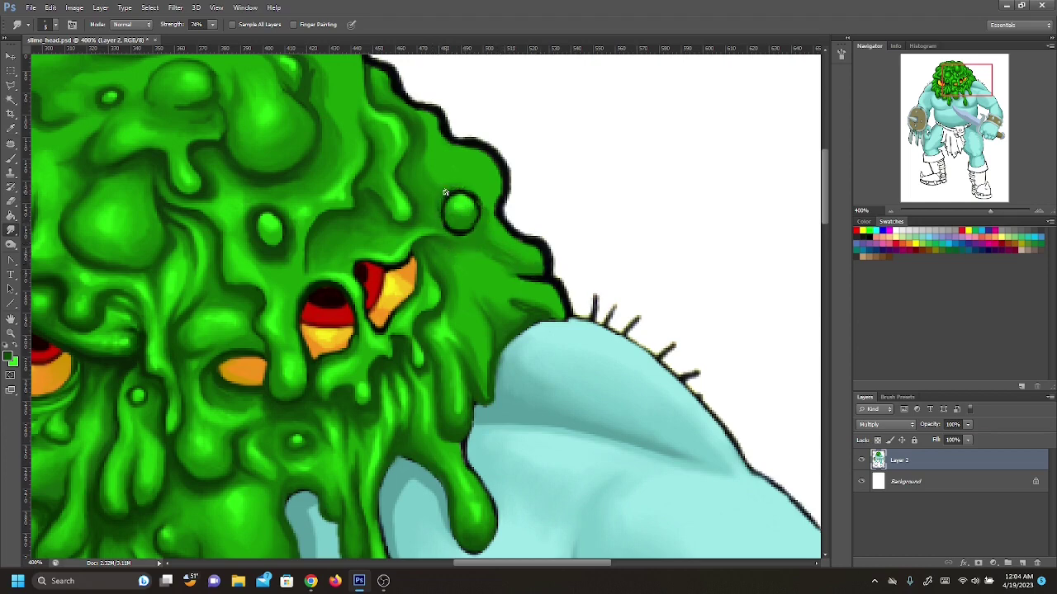
- Paint a bright green highlight along the pointed slime lobe at the head's lower right edge, just above the shoulder
left_click_drag(960, 86, 948, 83)
left_click(11, 159)
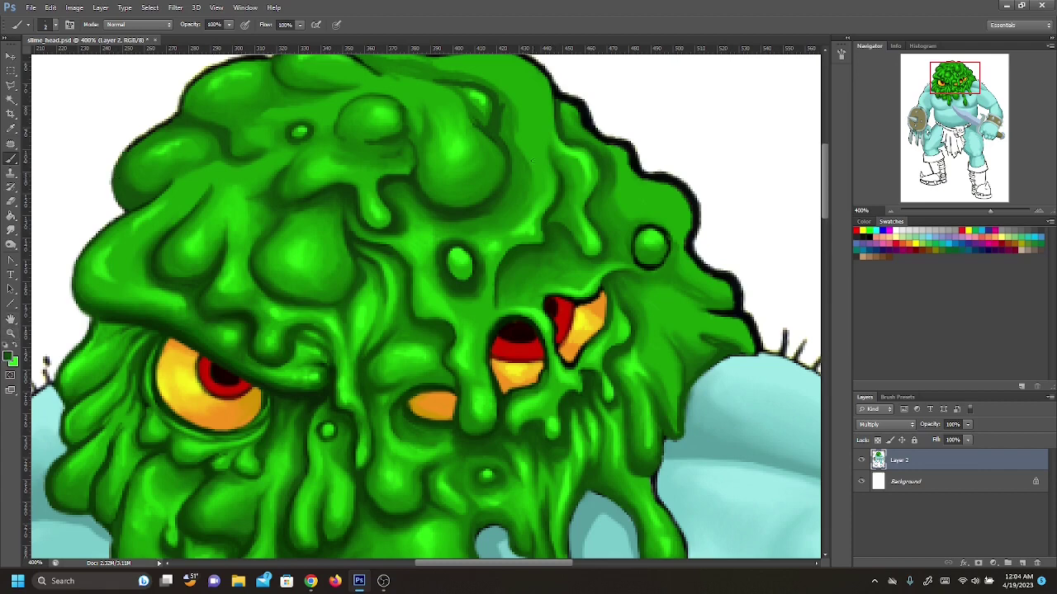
left_click(17, 353)
left_click_drag(705, 317, 747, 331)
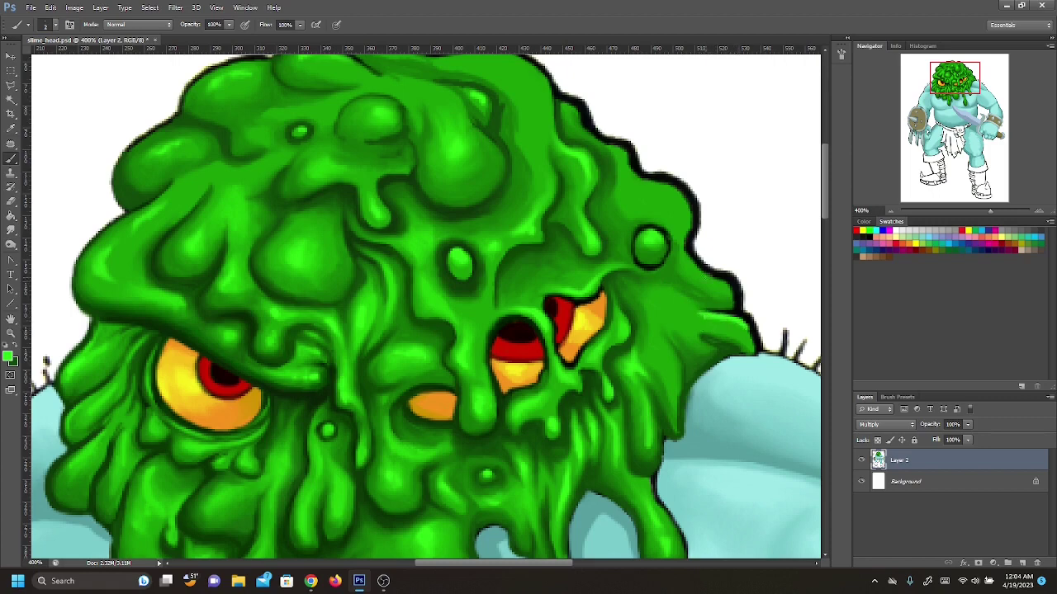
- Paint bright green highlights on the slime lobes between the round bubble and the shoulder at the head's right side
left_click_drag(684, 255, 730, 288)
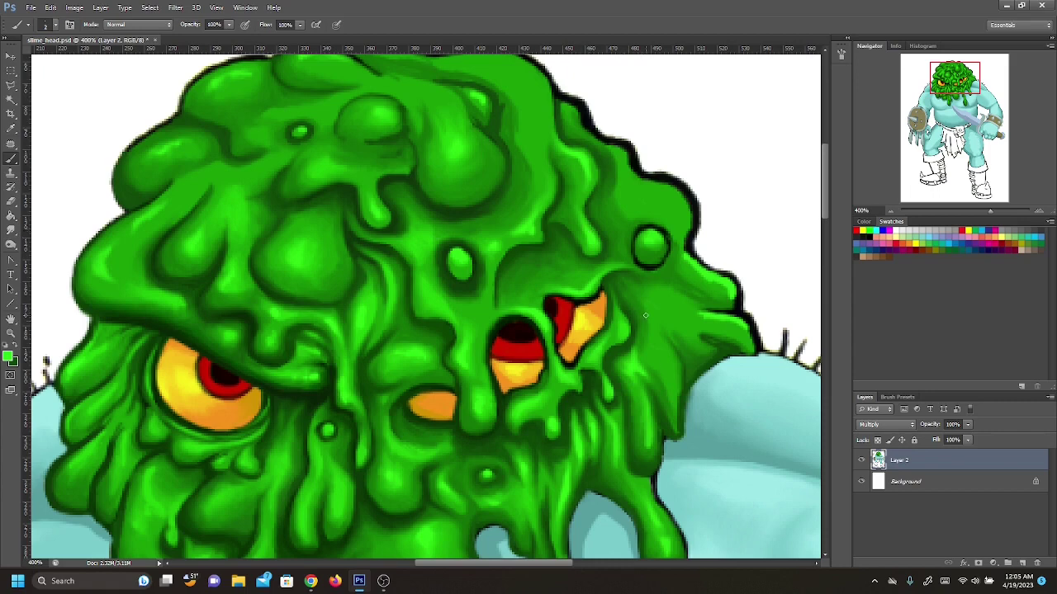
mouse_move(660, 343)
left_mouse_down()
mouse_move(677, 393)
mouse_move(654, 334)
left_mouse_up()
mouse_move(656, 289)
left_mouse_down()
mouse_move(680, 305)
mouse_move(702, 347)
left_mouse_up()
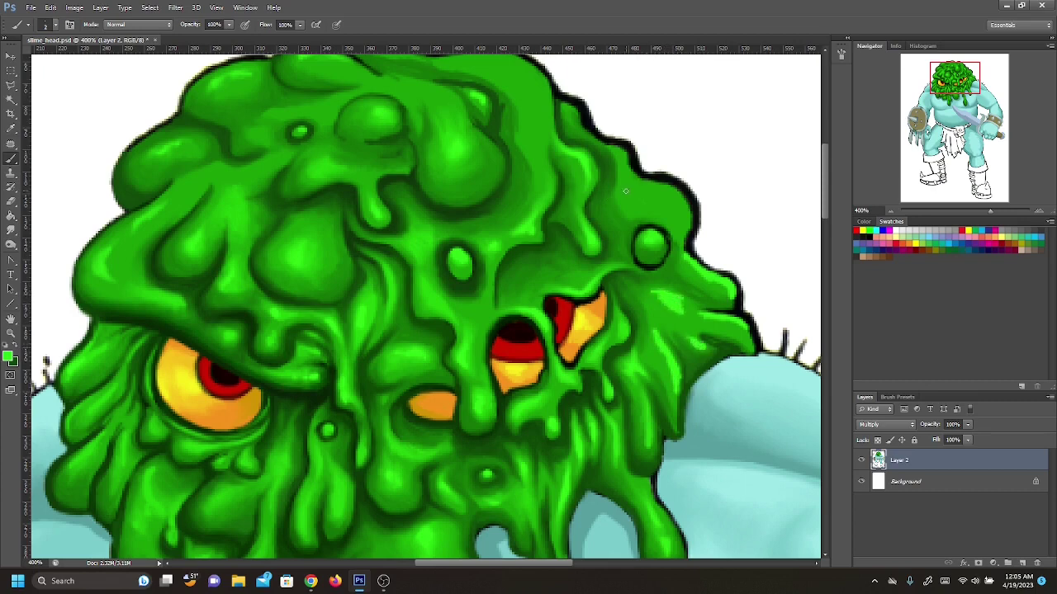
- Paint bright green highlights on the lobe above the round bubble and across the crown's bulges, and smudge the crown highlights
mouse_move(659, 186)
left_mouse_down()
mouse_move(685, 196)
mouse_move(662, 178)
mouse_move(691, 213)
mouse_move(692, 202)
mouse_move(644, 178)
left_mouse_up()
scroll(578, 116, "up", 3)
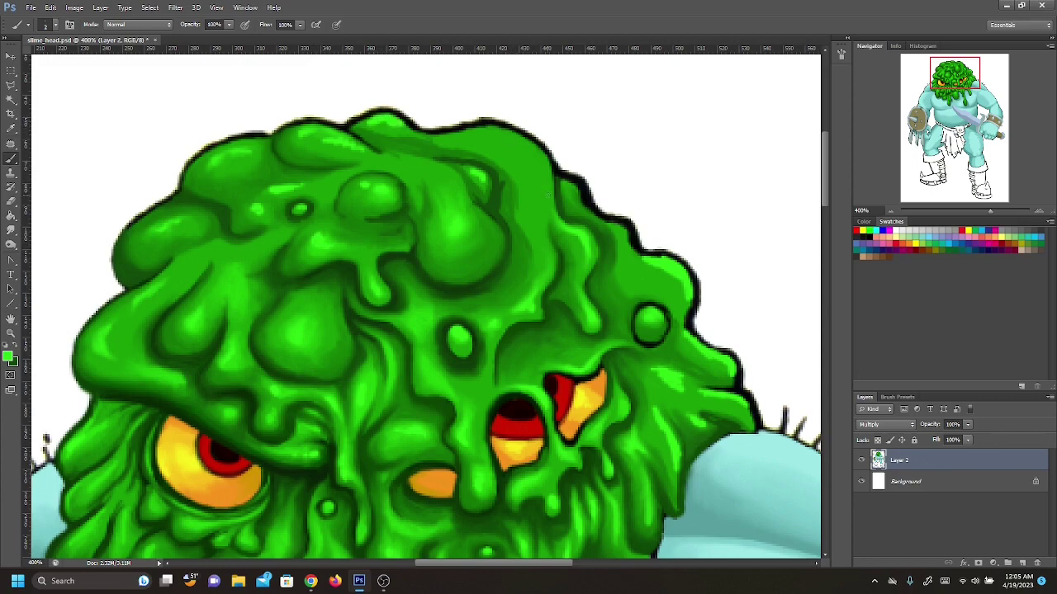
left_click(10, 230)
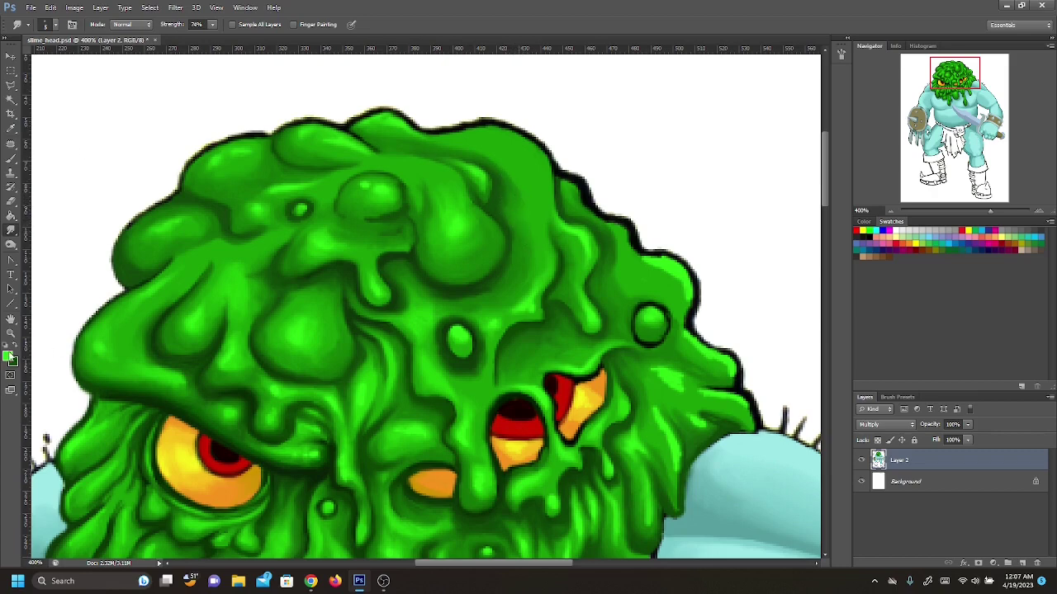
- Paint bright green highlights along the crown's upper right rim and on the small lobes stepping down beside it
left_click(9, 356)
left_click(639, 149)
key("b")
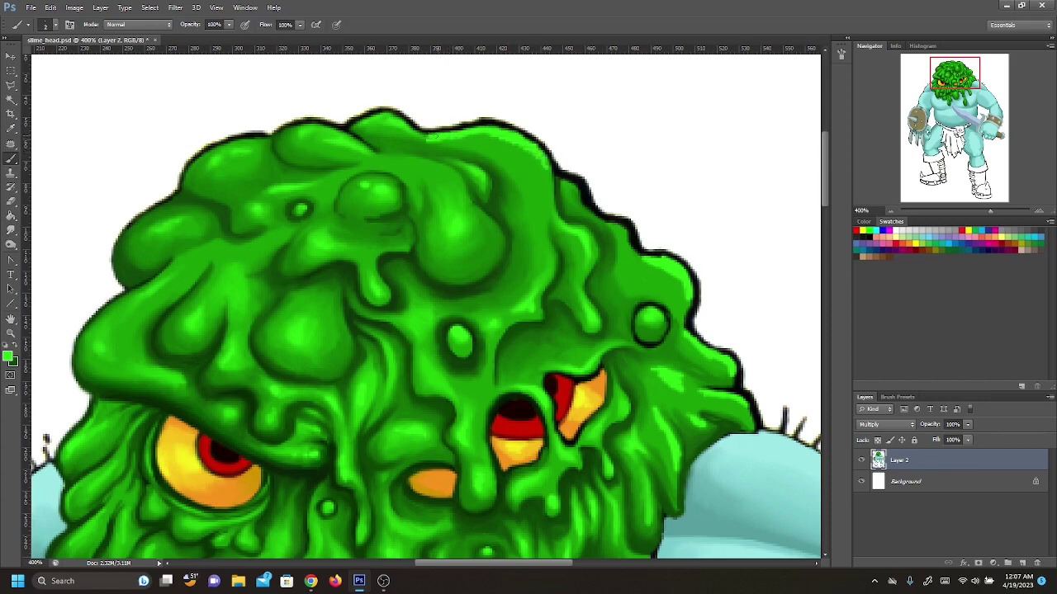
mouse_move(529, 167)
left_mouse_down()
mouse_move(548, 195)
mouse_move(576, 195)
mouse_move(566, 182)
mouse_move(593, 216)
left_mouse_up()
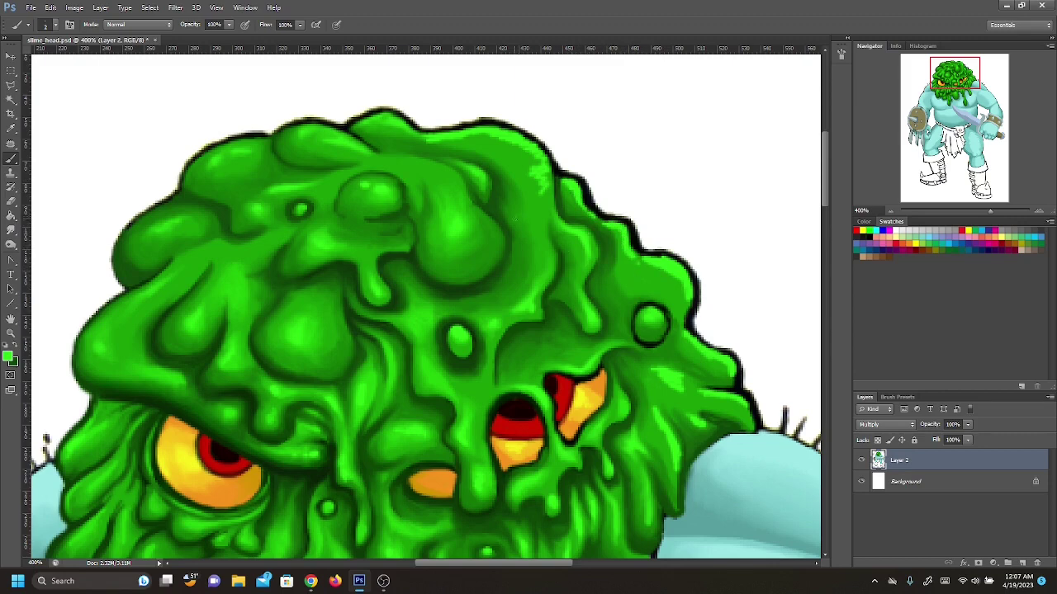
left_click_drag(538, 211, 535, 163)
- Smudge the bright highlights smoothly into the crown's upper right rim and the adjoining lobes
left_click(11, 232)
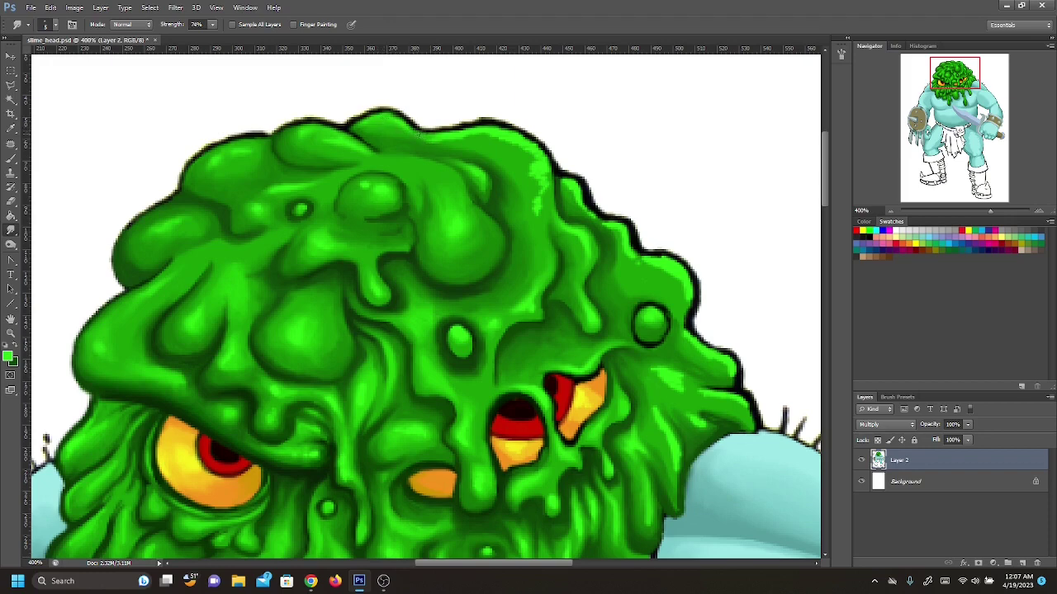
mouse_move(453, 128)
left_mouse_down()
mouse_move(471, 126)
mouse_move(454, 141)
mouse_move(484, 128)
mouse_move(476, 132)
left_mouse_up()
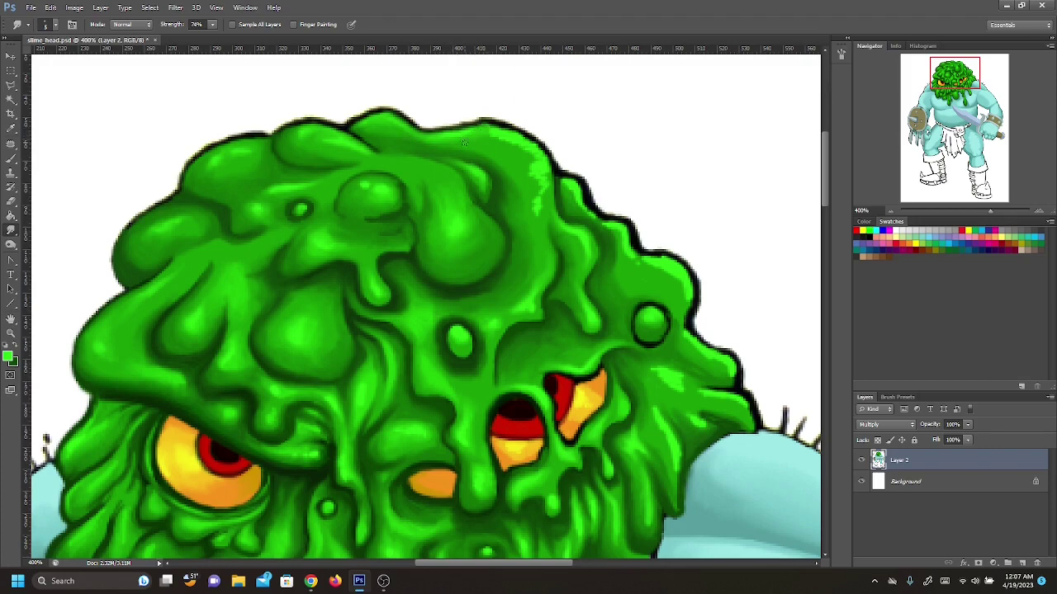
left_click_drag(487, 128, 461, 130)
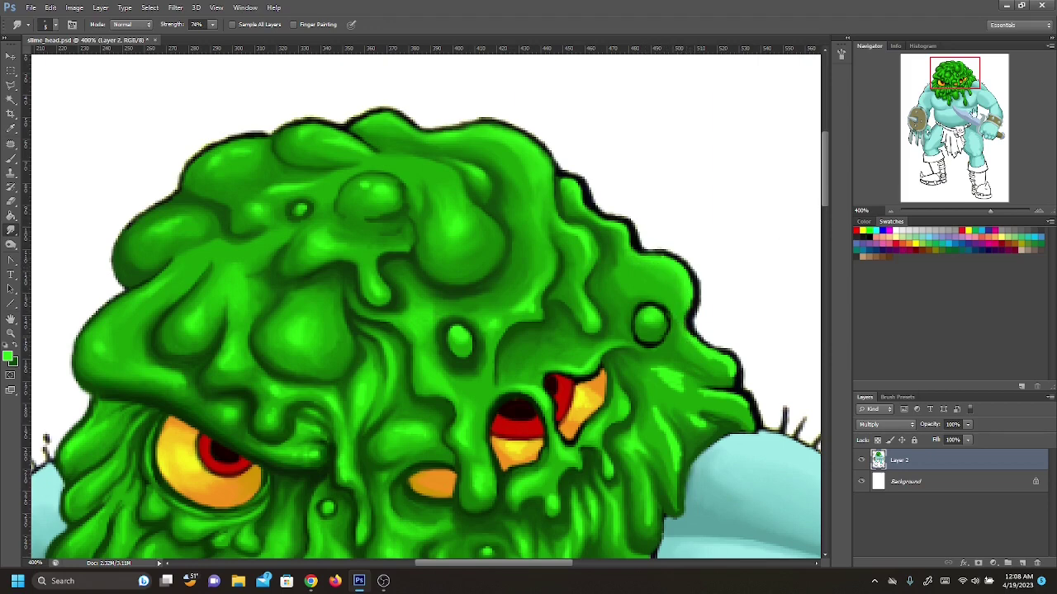
- Paint bright green over the black line above the rightmost eye and on the oval bubble above the middle eye, and smudge it
left_click_drag(965, 79, 965, 85)
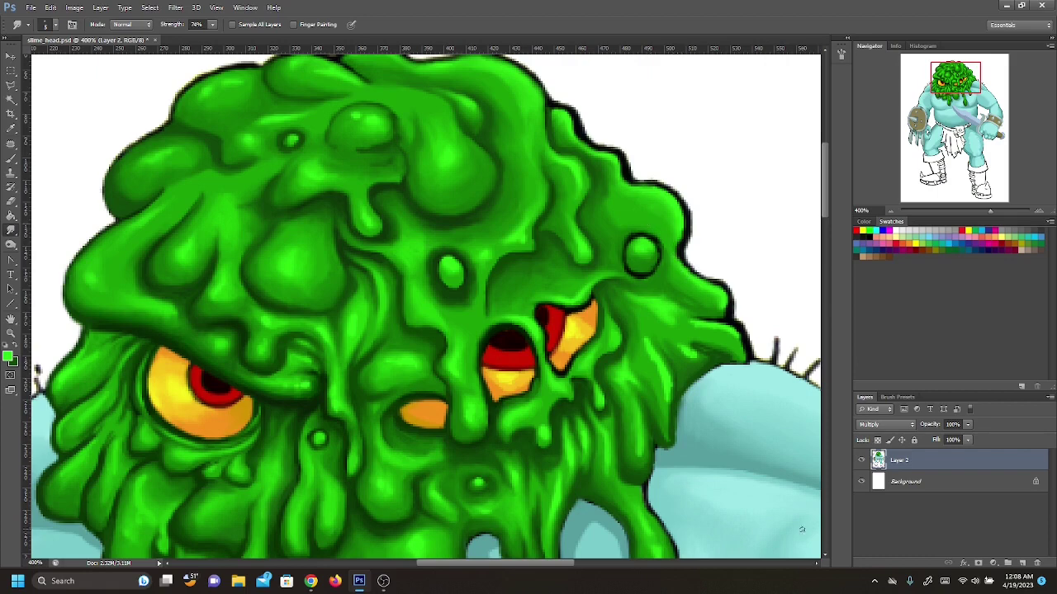
left_click(11, 158)
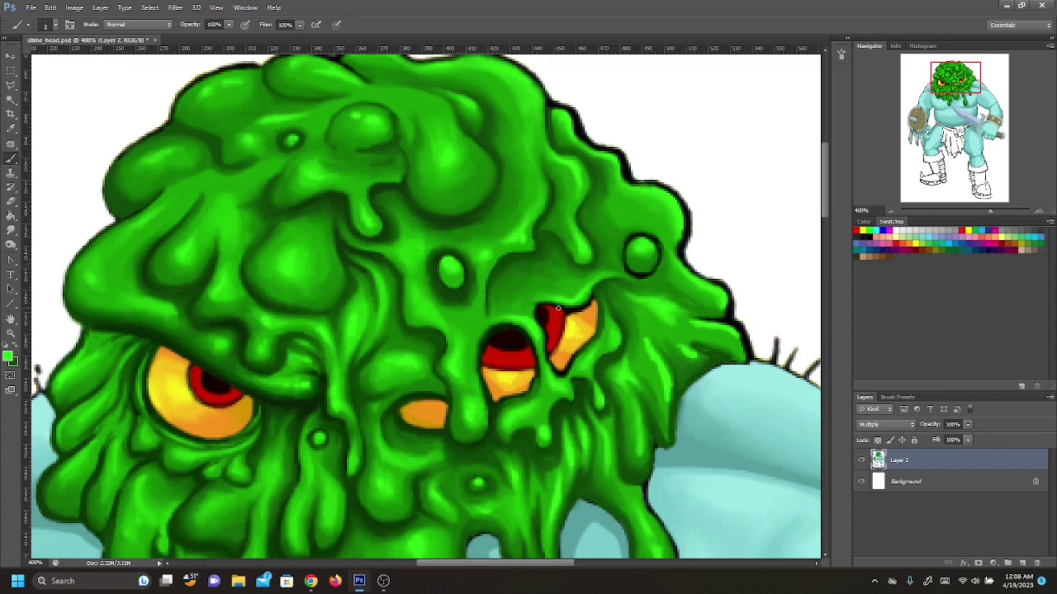
mouse_move(558, 308)
left_mouse_down()
mouse_move(547, 304)
mouse_move(583, 304)
mouse_move(590, 282)
mouse_move(588, 301)
mouse_move(566, 312)
mouse_move(530, 303)
left_mouse_up()
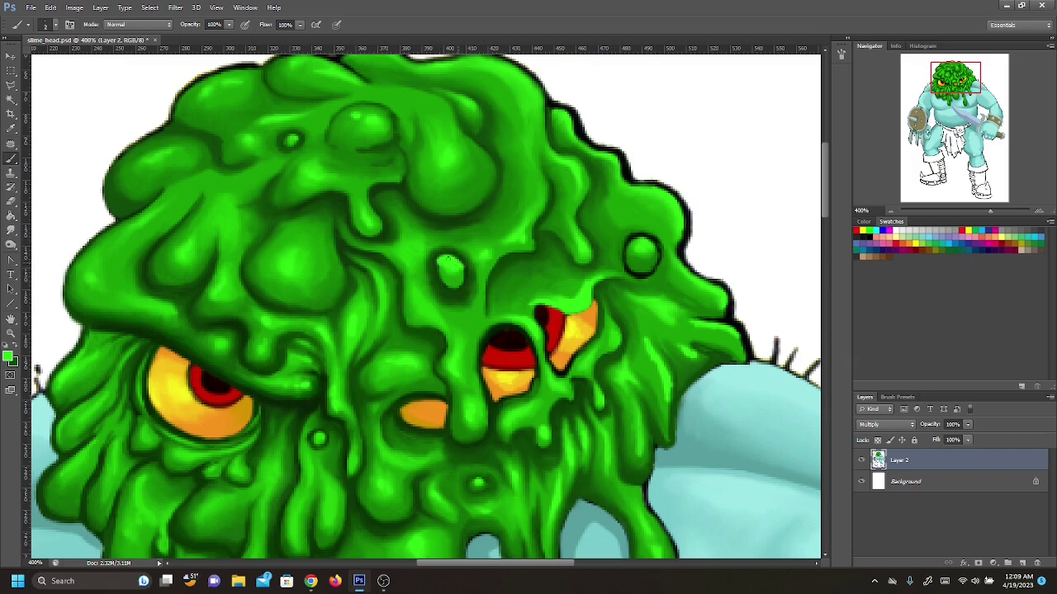
left_click(11, 229)
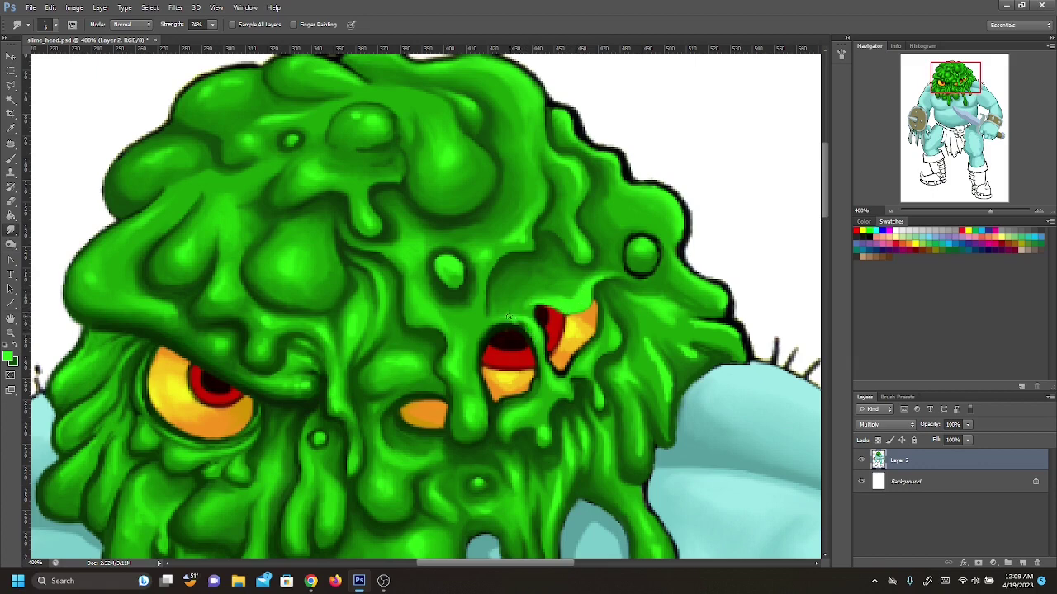
- Paint a bright green rim along the slime over the red-and-black middle eye, and smudge the remaining highlights on the right-hand lobes
left_click(14, 169)
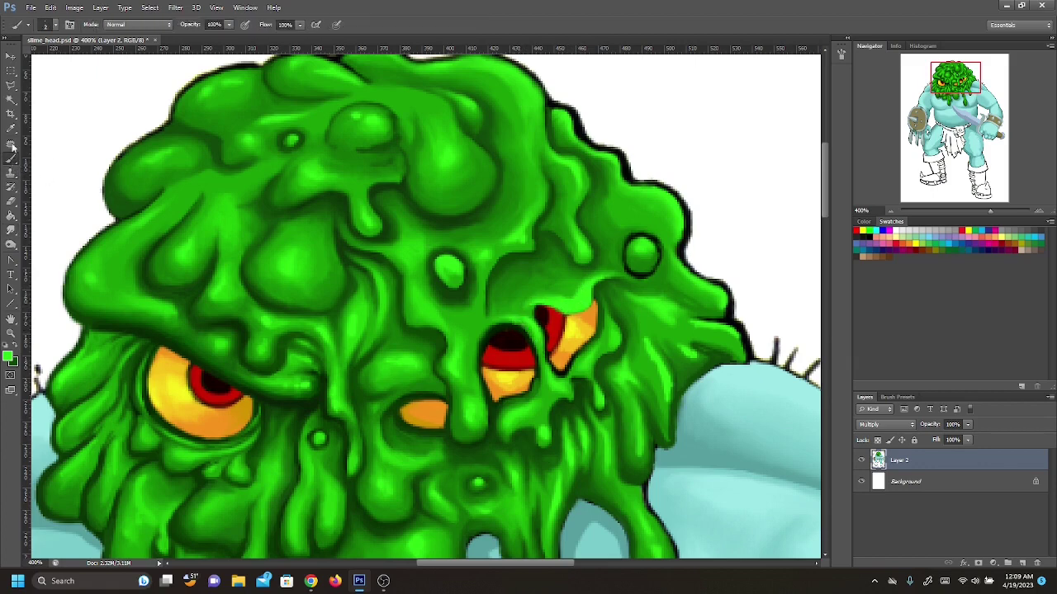
mouse_move(520, 324)
left_mouse_down()
mouse_move(538, 345)
mouse_move(506, 322)
mouse_move(532, 340)
left_mouse_up()
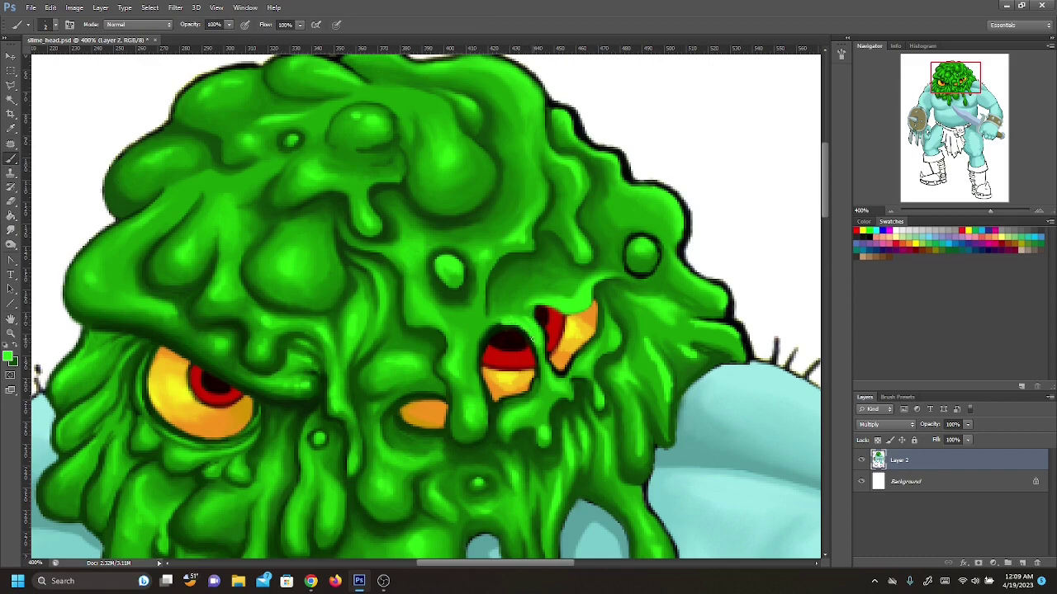
left_click(11, 229)
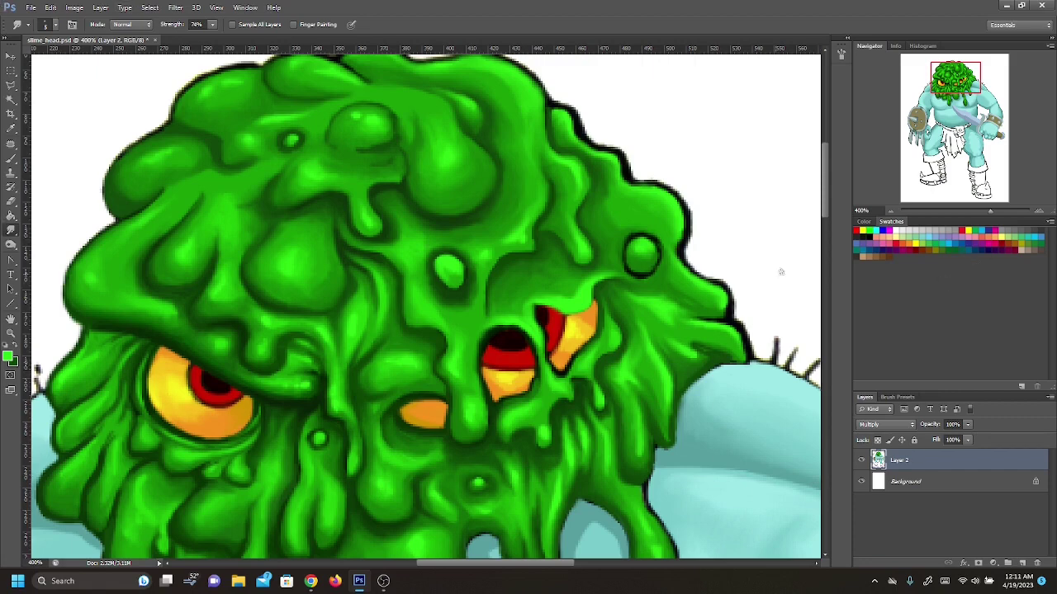
- Zoom out to 100% to check the slime head against the whole monster figure
left_click(892, 211)
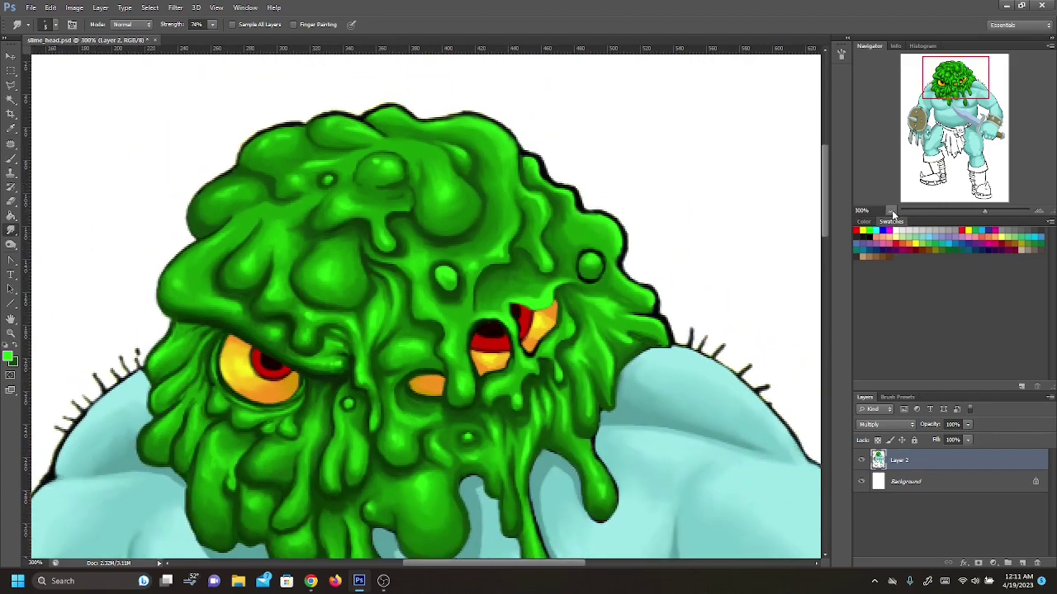
left_click(893, 212)
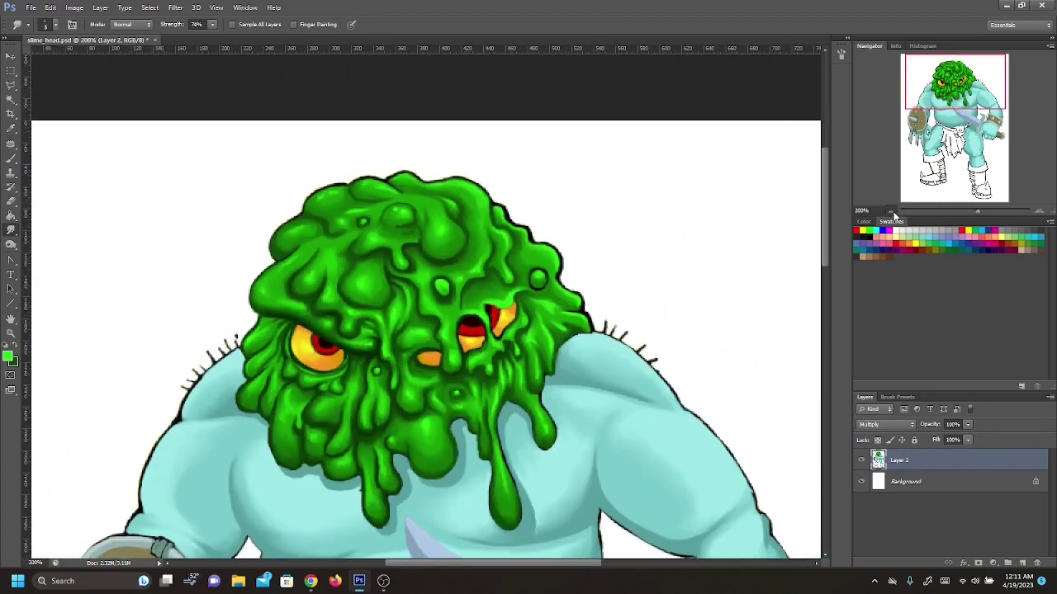
left_click(894, 211)
scroll(422, 330, "down", 4)
scroll(423, 330, "right", 1)
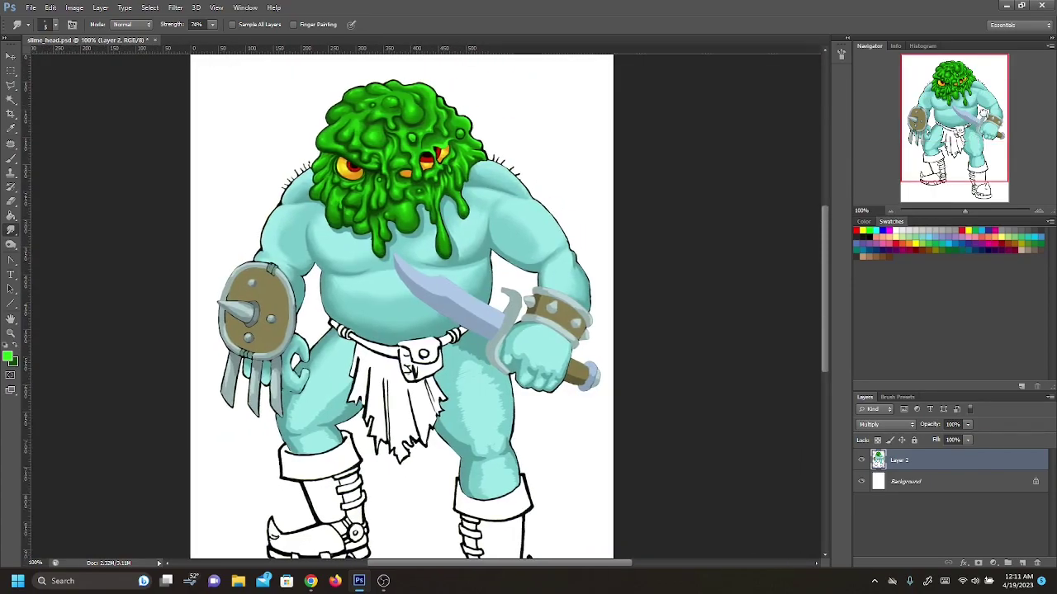